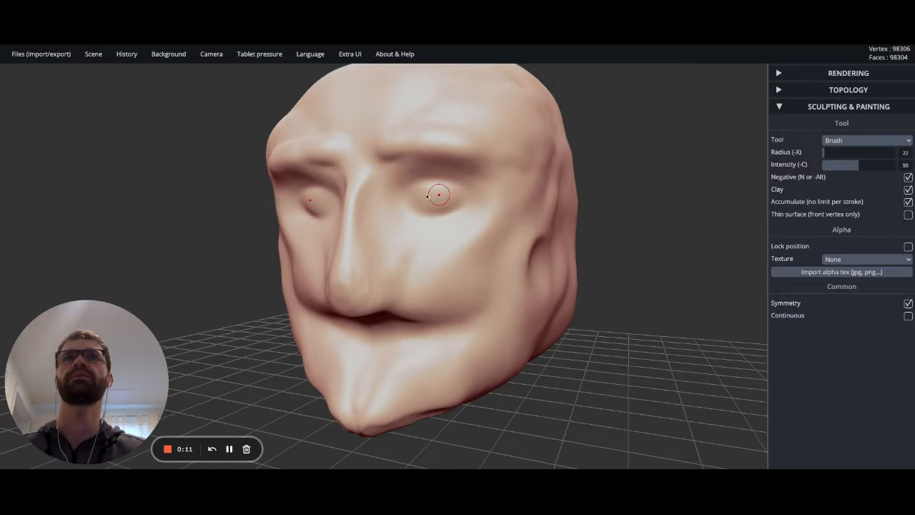
# Step: Examine the sculpted head from the side, underneath and the back
pyautogui.moveTo(411, 336); pyautogui.dragTo(392, 351, button='right')
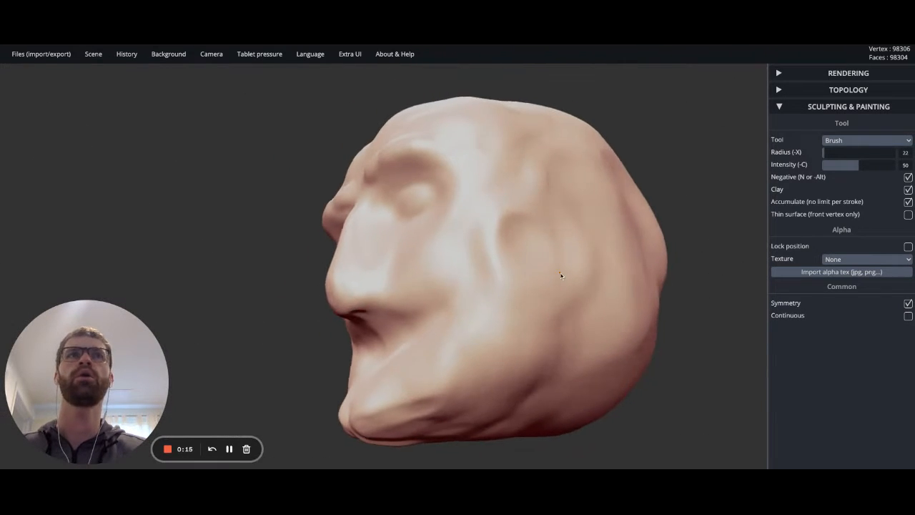
pyautogui.moveTo(560, 274); pyautogui.dragTo(562, 230, button='right')
pyautogui.scroll(-3, 337, 249)
pyautogui.scroll(1, 497, 456)
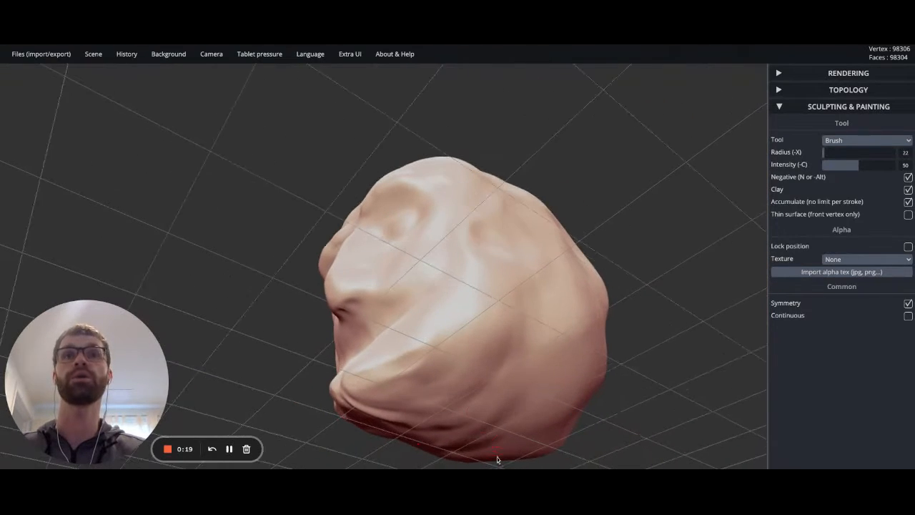
pyautogui.moveTo(486, 433); pyautogui.dragTo(445, 299, button='right')
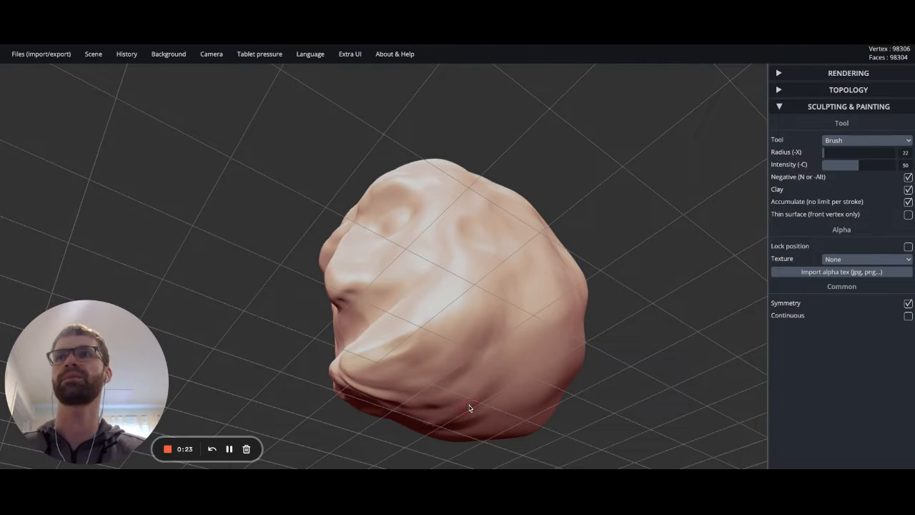
pyautogui.moveTo(469, 315); pyautogui.dragTo(336, 281, button='right')
pyautogui.scroll(-5, 326, 280)
pyautogui.scroll(4, 568, 182)
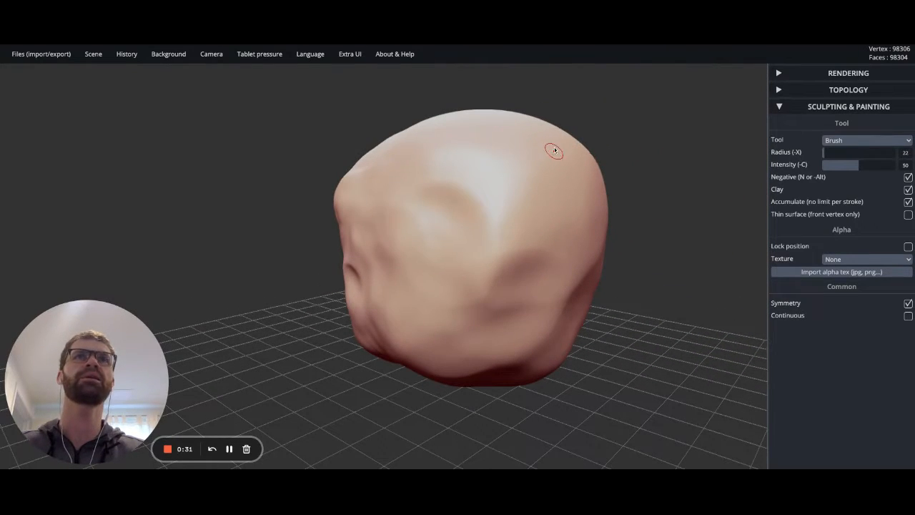
pyautogui.moveTo(551, 152); pyautogui.dragTo(500, 178, button='right')
pyautogui.moveTo(465, 219); pyautogui.dragTo(593, 208, button='right')
pyautogui.scroll(-3, 635, 246)
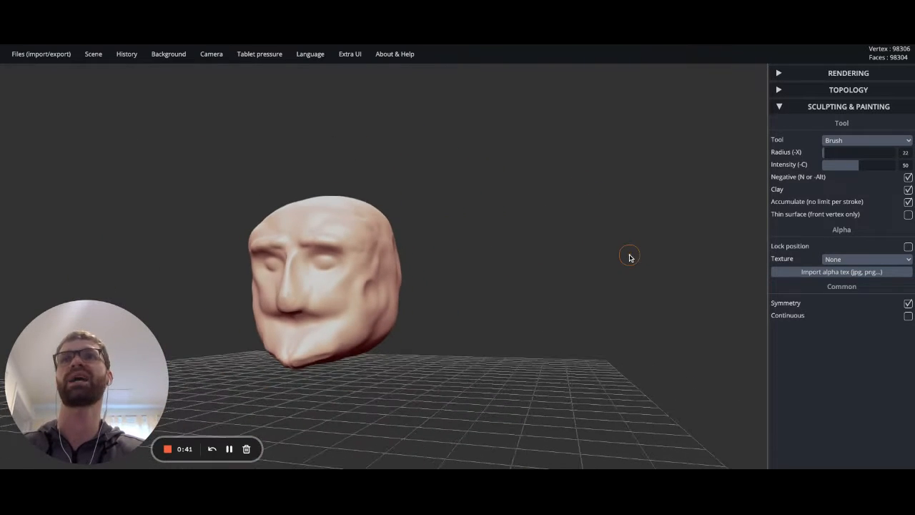
# Step: Examine the face from the front, checking the eyes, nose and mouth area
pyautogui.scroll(4, 204, 315)
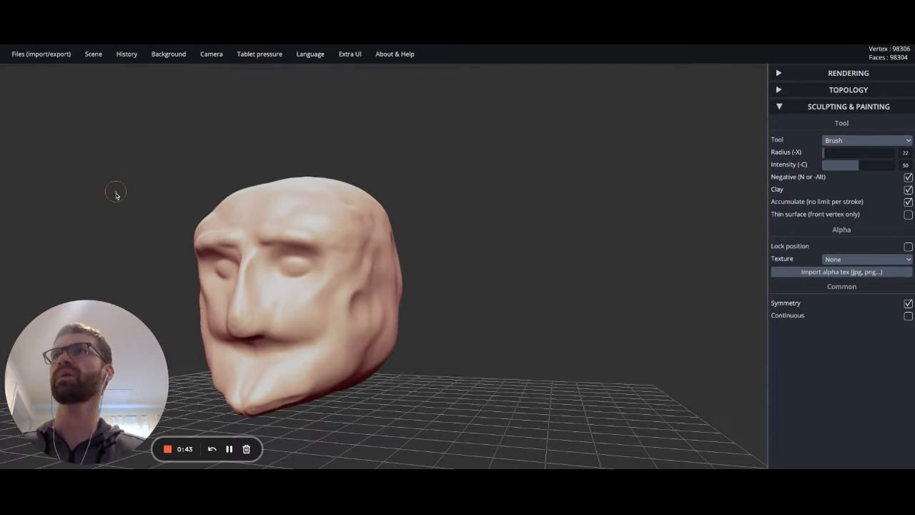
pyautogui.scroll(-3, 633, 289)
pyautogui.scroll(4, 193, 317)
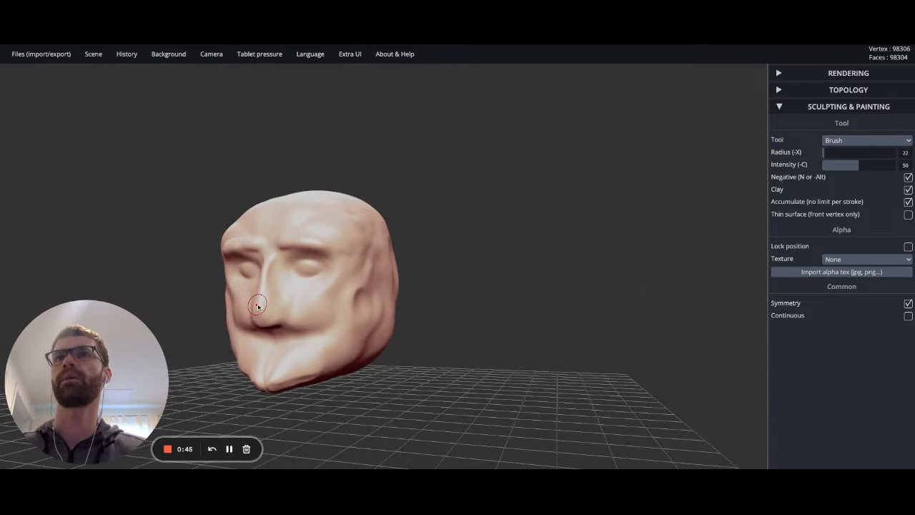
pyautogui.moveTo(258, 307); pyautogui.dragTo(289, 303, button='right')
pyautogui.scroll(2, 228, 316)
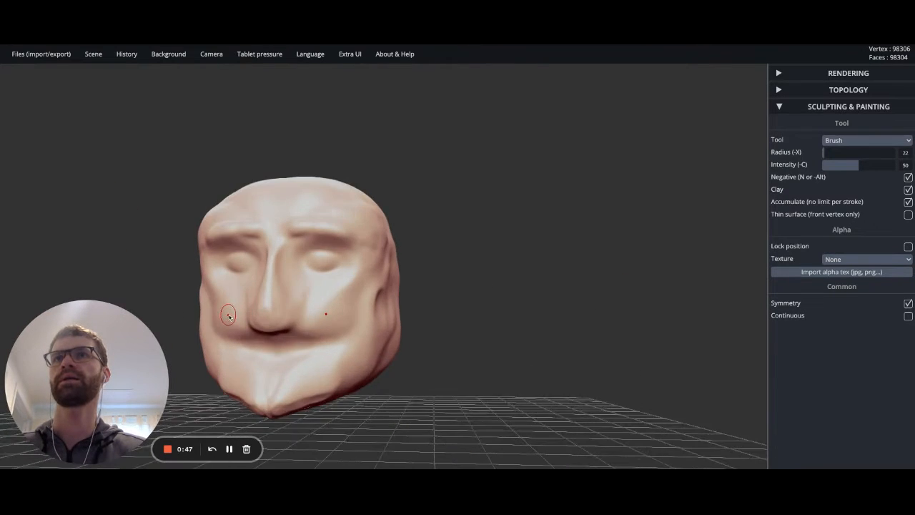
pyautogui.scroll(5, 228, 316)
pyautogui.scroll(-4, 511, 316)
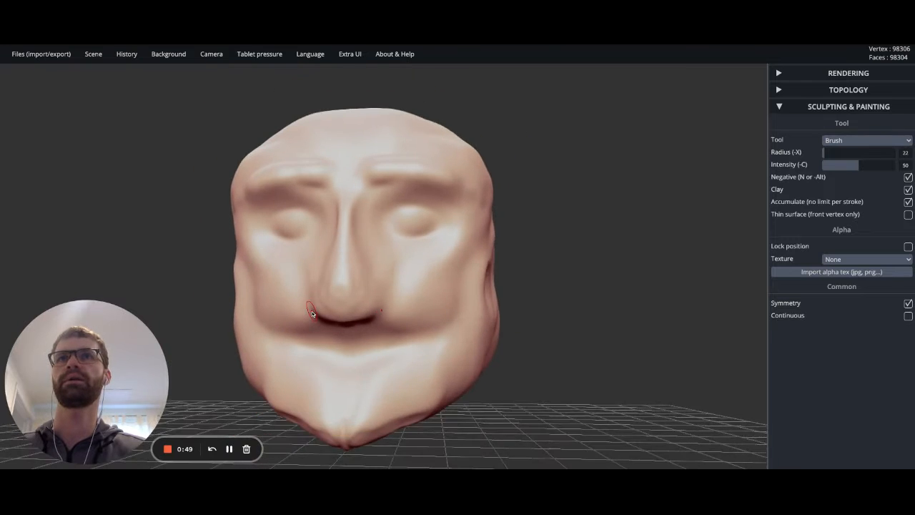
pyautogui.scroll(2, 311, 311)
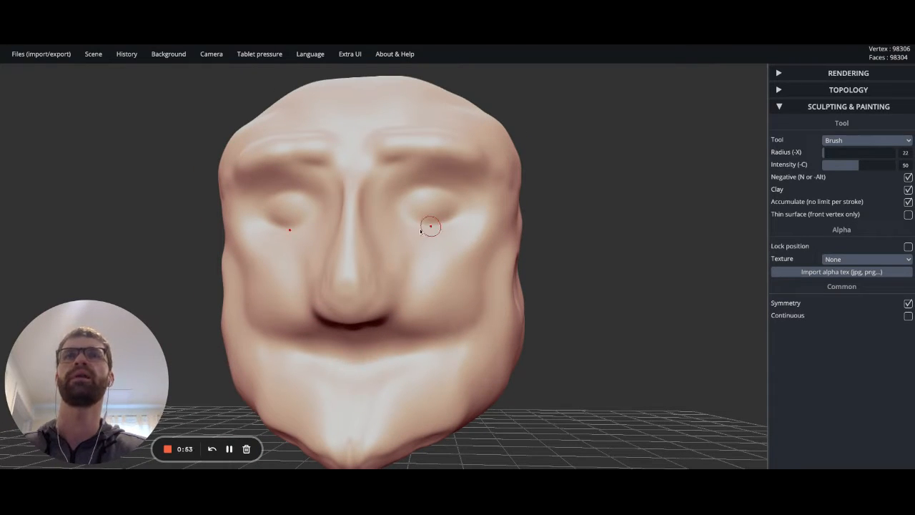
pyautogui.moveTo(550, 237); pyautogui.dragTo(522, 252)
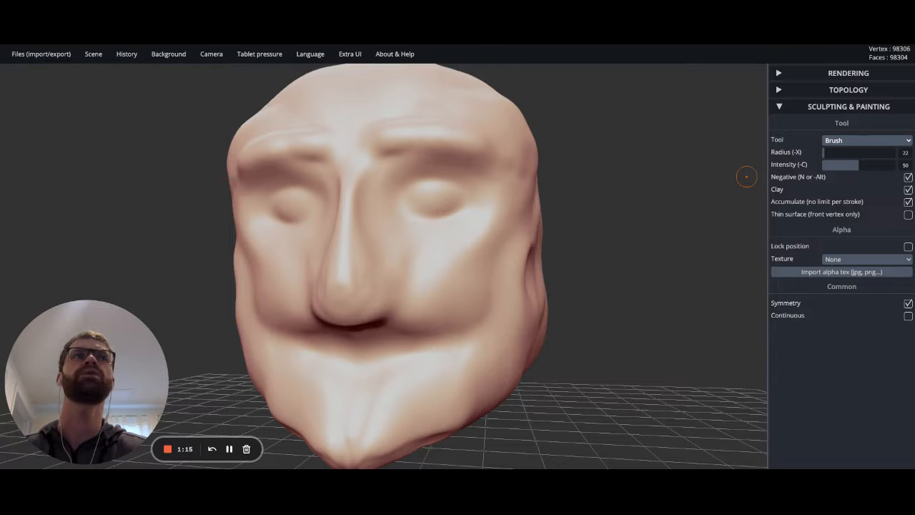
# Step: Carve the eye outlines, the mouth line and the edges of the nose with the Crease tool
pyautogui.press('7')
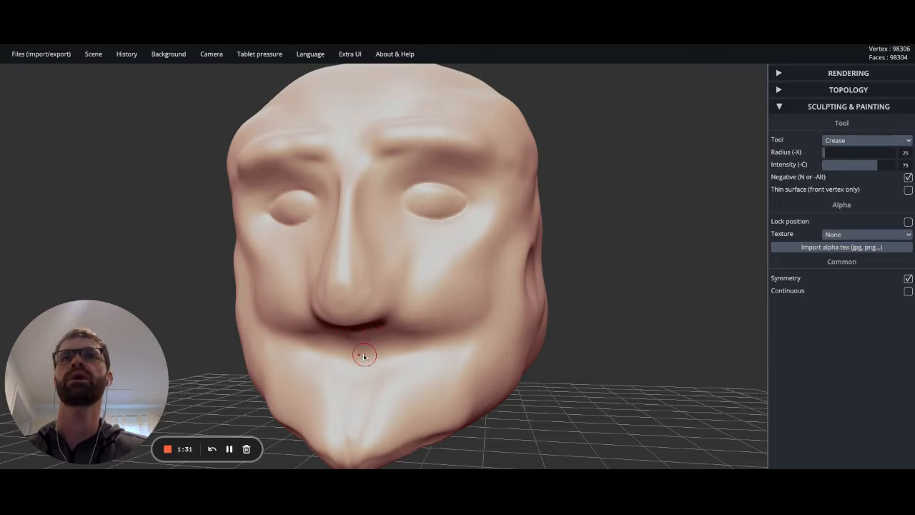
pyautogui.moveTo(364, 356)
pyautogui.mouseDown()
pyautogui.moveTo(443, 341)
pyautogui.moveTo(374, 355)
pyautogui.moveTo(441, 347)
pyautogui.moveTo(408, 355)
pyautogui.mouseUp()
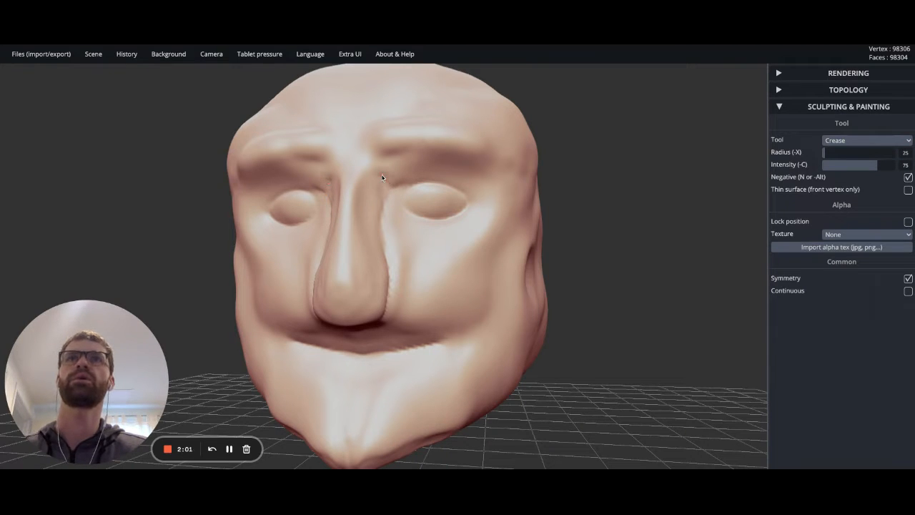
pyautogui.moveTo(382, 178)
pyautogui.mouseDown()
pyautogui.moveTo(398, 188)
pyautogui.moveTo(384, 179)
pyautogui.mouseUp()
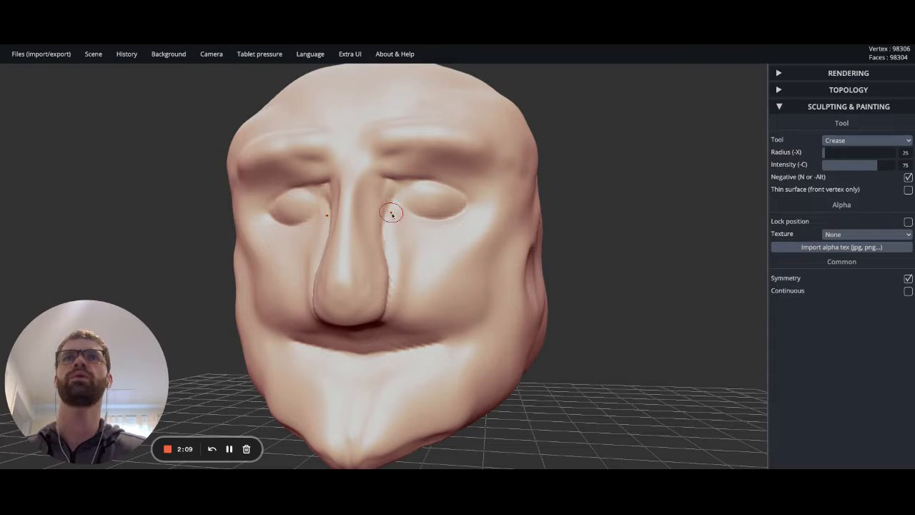
# Step: Set the Crease radius to 44, deepen the side of the nose and carve two nostrils beneath its tip
pyautogui.press('x')
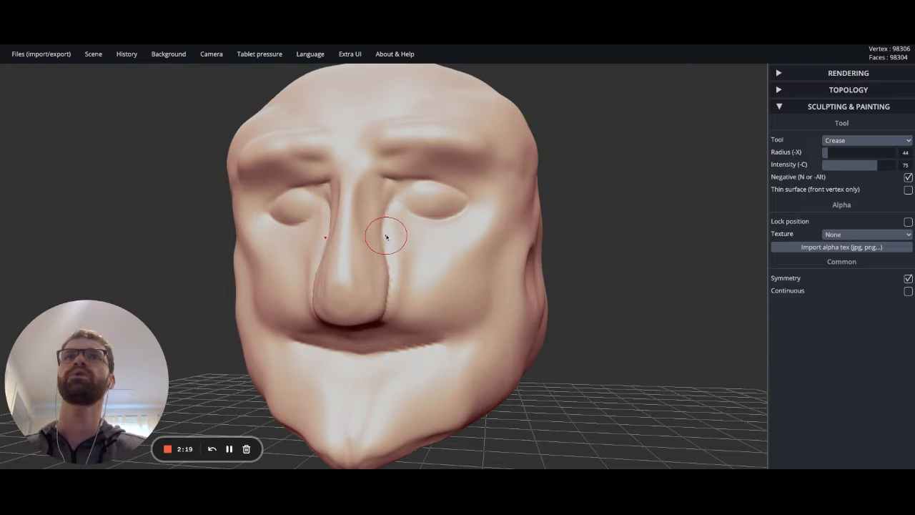
pyautogui.moveTo(385, 236)
pyautogui.mouseDown()
pyautogui.moveTo(386, 303)
pyautogui.moveTo(382, 251)
pyautogui.mouseUp()
pyautogui.moveTo(356, 324); pyautogui.dragTo(352, 230, button='right')
pyautogui.scroll(6, 347, 347)
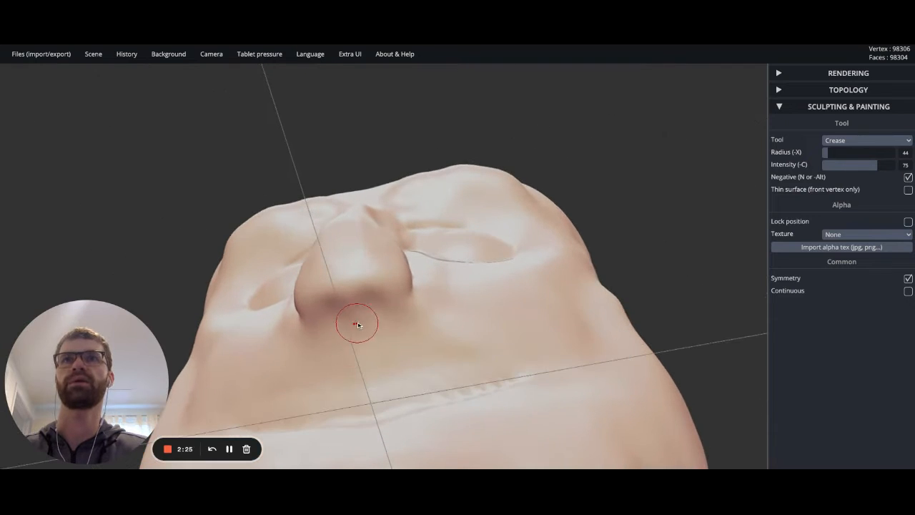
pyautogui.moveTo(369, 313); pyautogui.dragTo(372, 326)
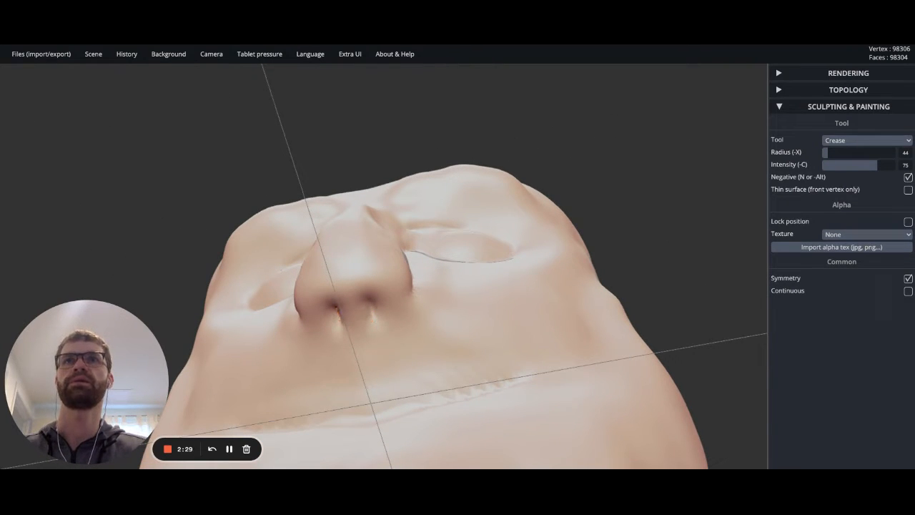
# Step: Carve a curved crease just beneath the nose to mark the upper edge of the lips
pyautogui.moveTo(380, 332); pyautogui.dragTo(393, 351, button='right')
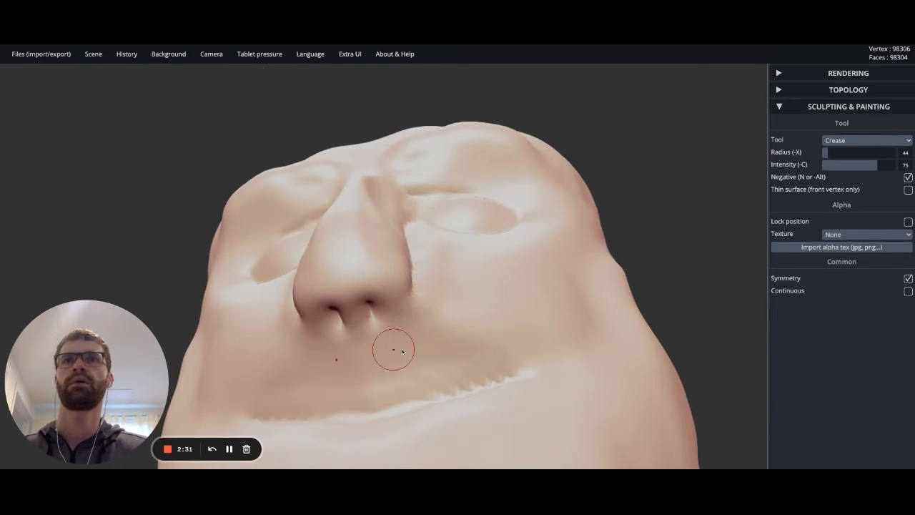
pyautogui.moveTo(416, 335)
pyautogui.mouseDown()
pyautogui.moveTo(344, 343)
pyautogui.moveTo(440, 336)
pyautogui.moveTo(478, 346)
pyautogui.mouseUp()
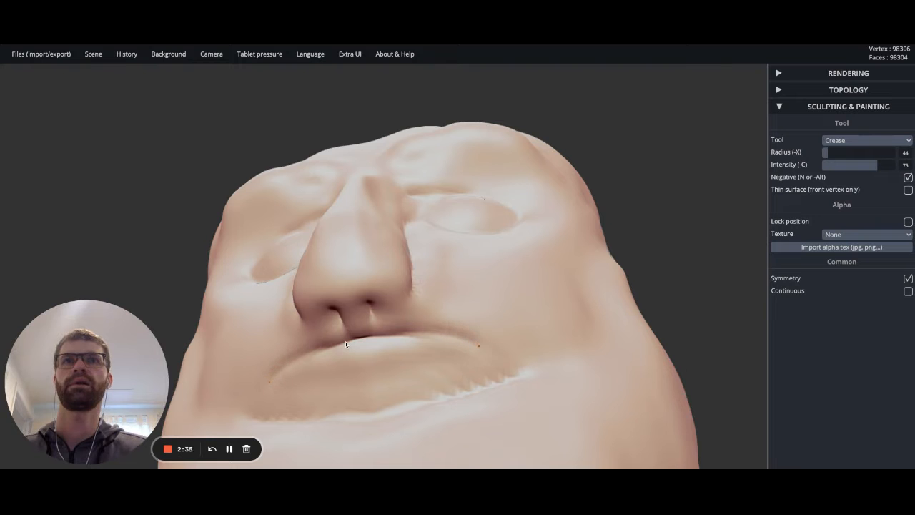
pyautogui.moveTo(482, 343)
pyautogui.mouseDown(button='right')
pyautogui.moveTo(473, 364)
pyautogui.moveTo(466, 321)
pyautogui.moveTo(434, 376)
pyautogui.mouseUp(button='right')
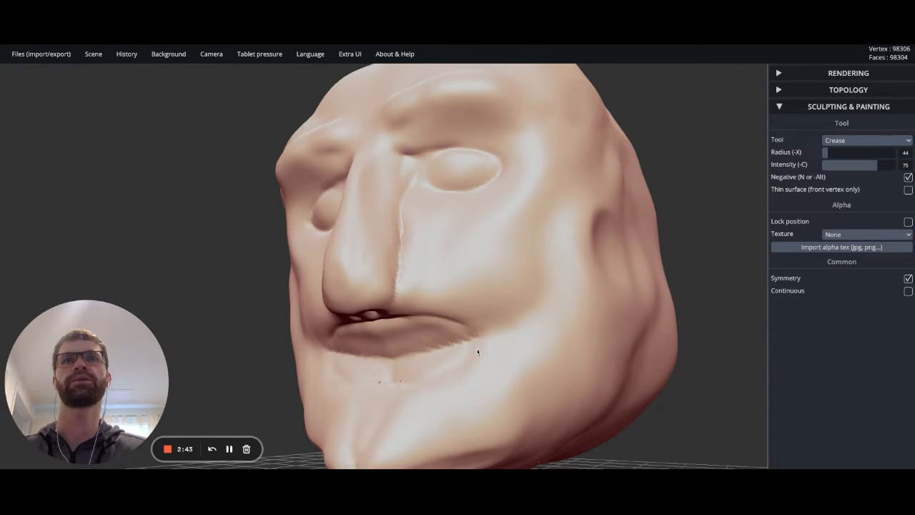
# Step: Build up full lips using the Brush with Negative turned off, and even them out with the Smooth tool
pyautogui.click(850, 144)
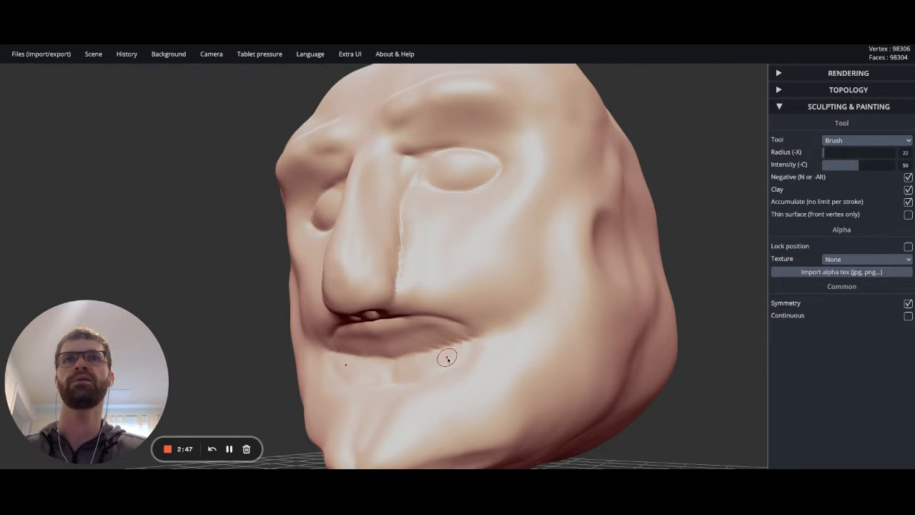
pyautogui.moveTo(403, 366); pyautogui.dragTo(404, 366, button='right')
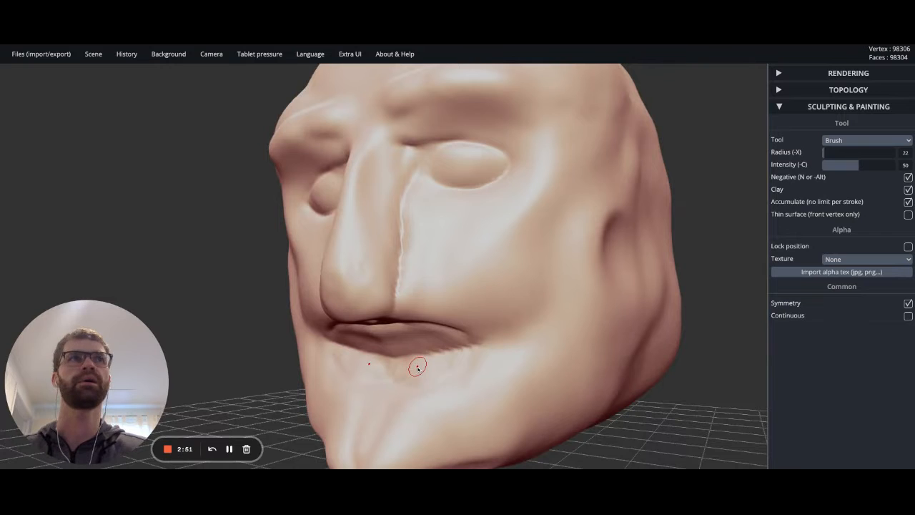
pyautogui.press('n')
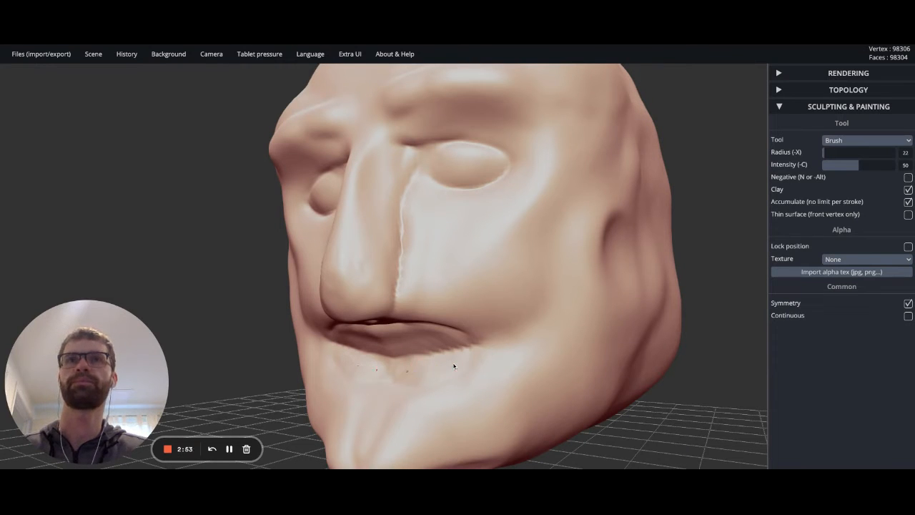
pyautogui.moveTo(397, 366)
pyautogui.mouseDown()
pyautogui.moveTo(429, 356)
pyautogui.moveTo(413, 359)
pyautogui.moveTo(421, 355)
pyautogui.moveTo(435, 362)
pyautogui.moveTo(389, 369)
pyautogui.moveTo(450, 350)
pyautogui.moveTo(403, 347)
pyautogui.moveTo(410, 342)
pyautogui.moveTo(411, 363)
pyautogui.moveTo(397, 368)
pyautogui.moveTo(411, 372)
pyautogui.moveTo(455, 351)
pyautogui.moveTo(426, 346)
pyautogui.moveTo(440, 341)
pyautogui.moveTo(410, 342)
pyautogui.moveTo(413, 358)
pyautogui.moveTo(389, 363)
pyautogui.moveTo(415, 374)
pyautogui.moveTo(420, 366)
pyautogui.moveTo(400, 374)
pyautogui.moveTo(403, 365)
pyautogui.moveTo(420, 378)
pyautogui.moveTo(386, 381)
pyautogui.moveTo(419, 385)
pyautogui.moveTo(445, 367)
pyautogui.mouseUp()
pyautogui.moveTo(383, 341)
pyautogui.mouseDown()
pyautogui.moveTo(433, 338)
pyautogui.moveTo(382, 339)
pyautogui.moveTo(385, 364)
pyautogui.moveTo(400, 367)
pyautogui.moveTo(386, 371)
pyautogui.moveTo(467, 345)
pyautogui.moveTo(429, 346)
pyautogui.moveTo(442, 345)
pyautogui.mouseUp()
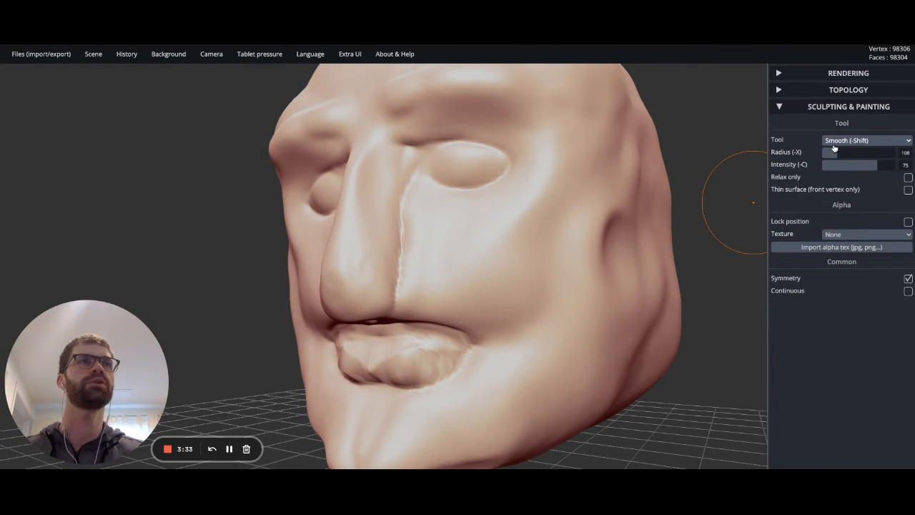
pyautogui.moveTo(453, 361)
pyautogui.mouseDown()
pyautogui.moveTo(371, 375)
pyautogui.moveTo(424, 400)
pyautogui.mouseUp()
pyautogui.moveTo(458, 335); pyautogui.dragTo(436, 349, button='right')
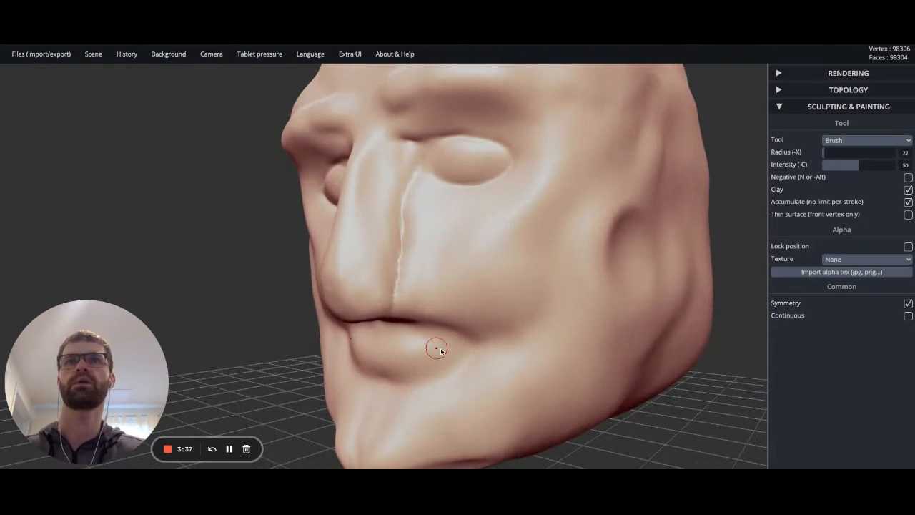
# Step: Carve the parting line between the lips out to the mouth corners and define the upper lip edge with the Crease tool
pyautogui.click(842, 144)
pyautogui.moveTo(446, 357)
pyautogui.mouseDown()
pyautogui.moveTo(379, 351)
pyautogui.moveTo(426, 351)
pyautogui.mouseUp()
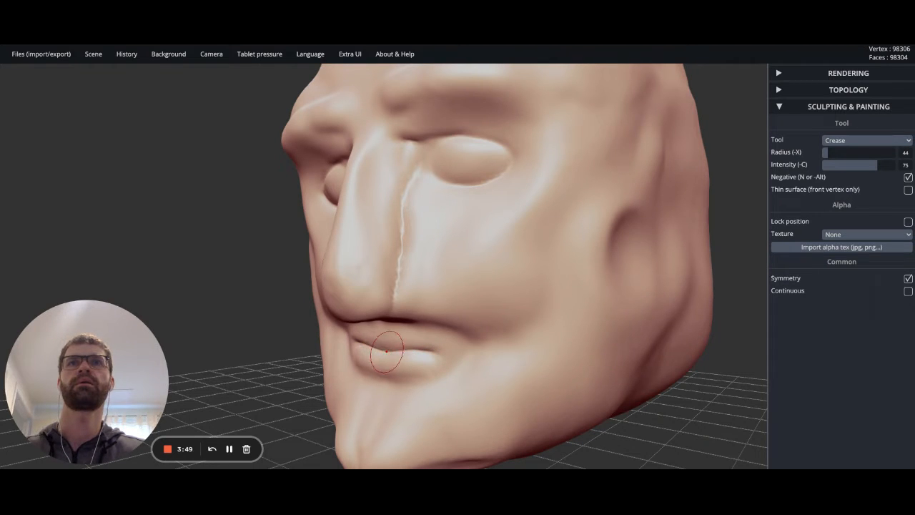
pyautogui.moveTo(388, 351); pyautogui.dragTo(411, 350)
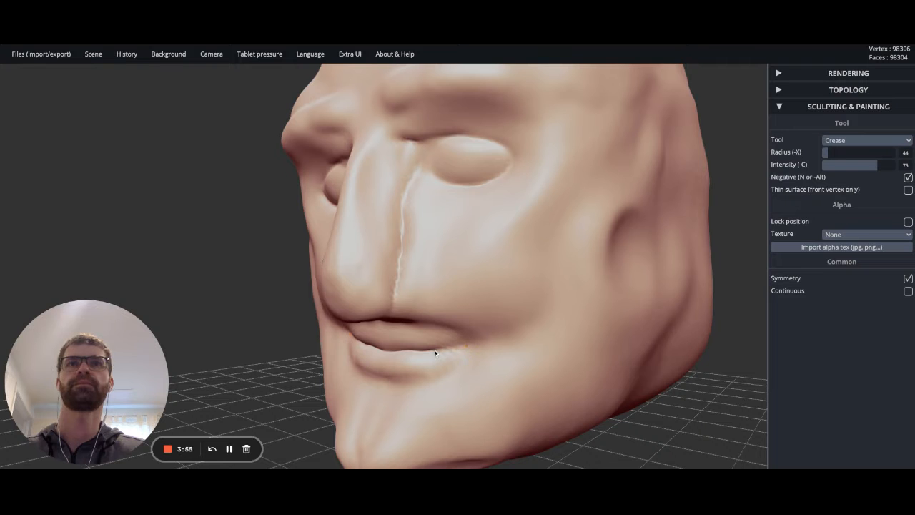
pyautogui.moveTo(459, 348); pyautogui.dragTo(453, 348)
pyautogui.moveTo(459, 347); pyautogui.dragTo(529, 346, button='right')
pyautogui.moveTo(465, 344); pyautogui.dragTo(429, 343, button='right')
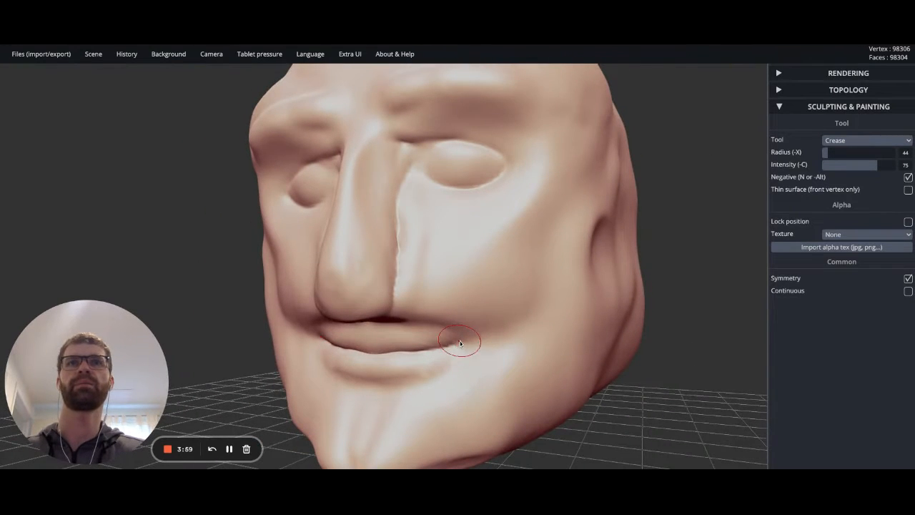
pyautogui.moveTo(445, 347)
pyautogui.mouseDown()
pyautogui.moveTo(460, 342)
pyautogui.moveTo(422, 349)
pyautogui.moveTo(447, 346)
pyautogui.moveTo(453, 335)
pyautogui.moveTo(407, 322)
pyautogui.mouseUp()
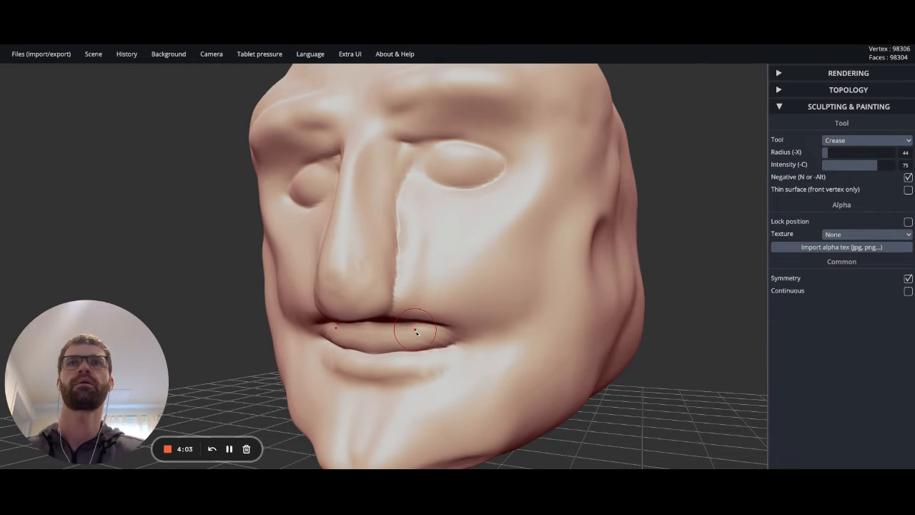
# Step: Soften the lips and mouth corners with the Smooth tool at intensity 22, reducing its radius to 13
pyautogui.scroll(-2, 448, 345)
pyautogui.scroll(-3, 448, 344)
pyautogui.moveTo(442, 318)
pyautogui.mouseDown(button='right')
pyautogui.moveTo(357, 318)
pyautogui.moveTo(442, 319)
pyautogui.moveTo(437, 335)
pyautogui.moveTo(432, 283)
pyautogui.moveTo(431, 328)
pyautogui.moveTo(430, 314)
pyautogui.mouseUp(button='right')
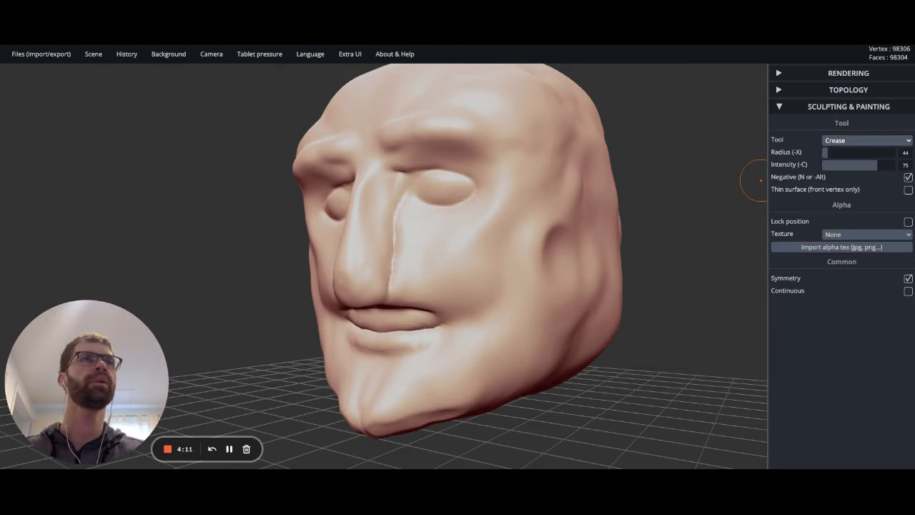
pyautogui.click(848, 121)
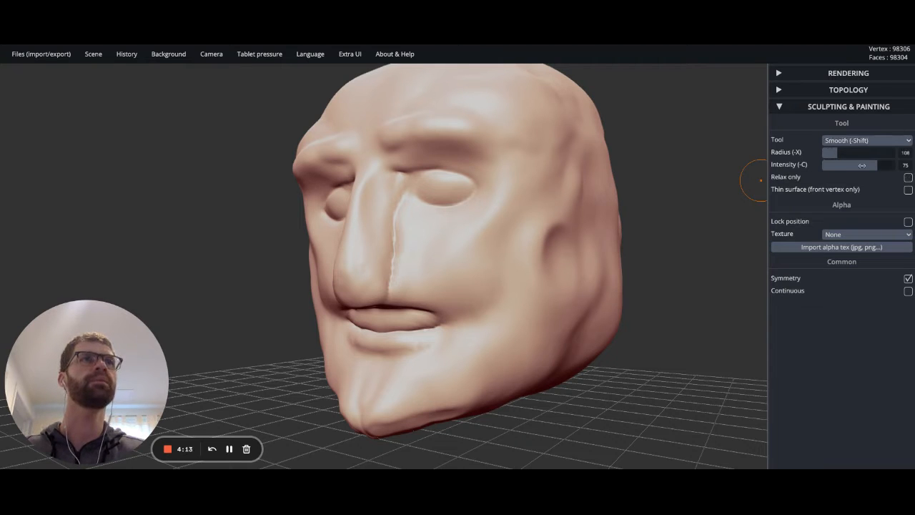
pyautogui.click(838, 165)
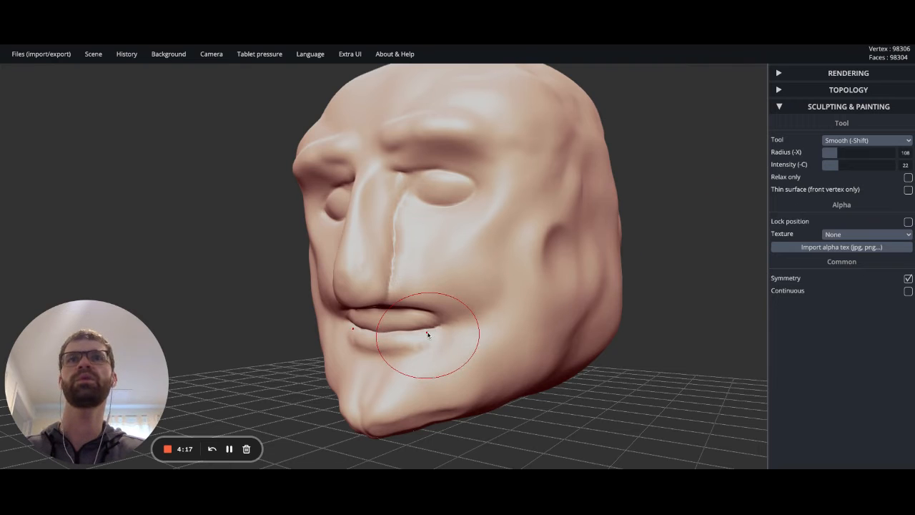
pyautogui.moveTo(429, 332); pyautogui.dragTo(401, 334)
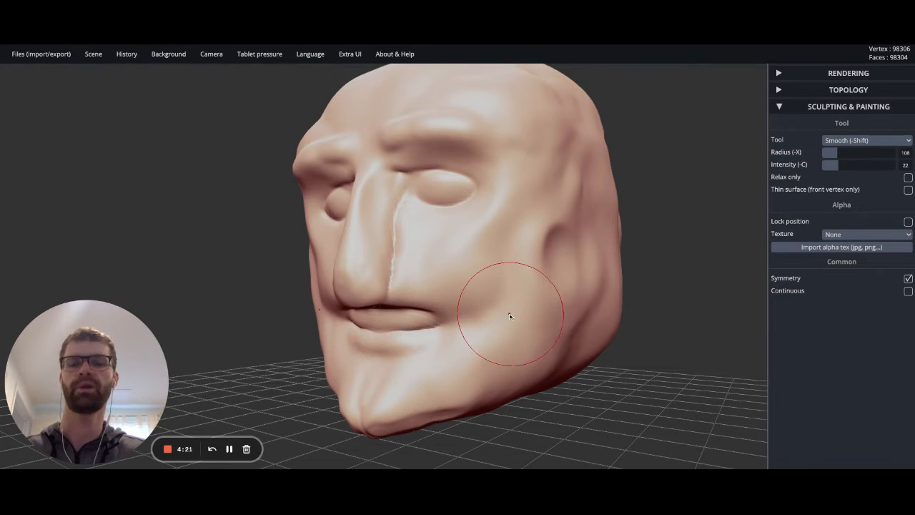
pyautogui.press('x')
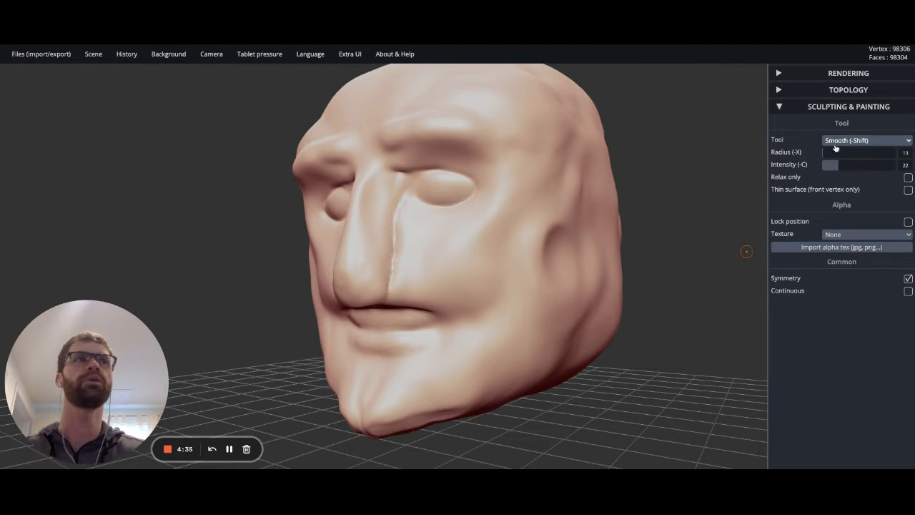
# Step: Carve the lower edge of the mouth's lower lip with the Crease tool at radius 12 and intensity 75
pyautogui.scroll(5, 394, 341)
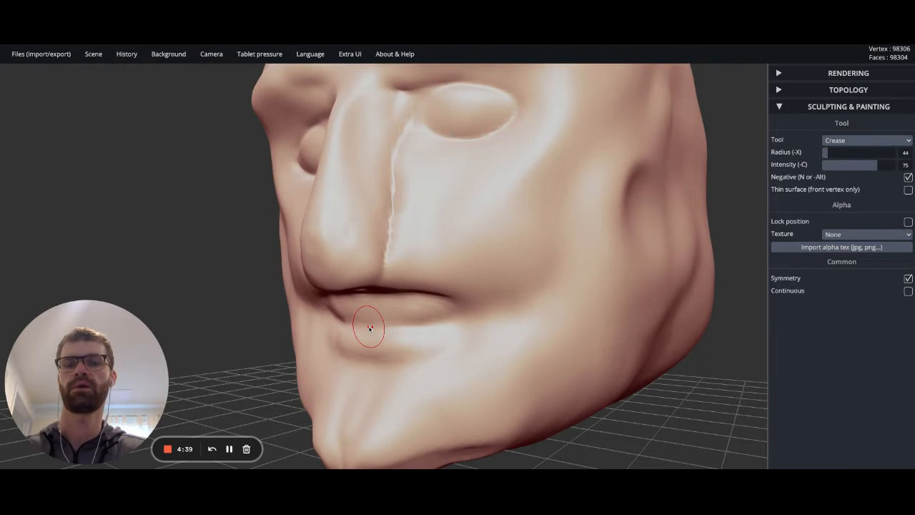
pyautogui.press('x')
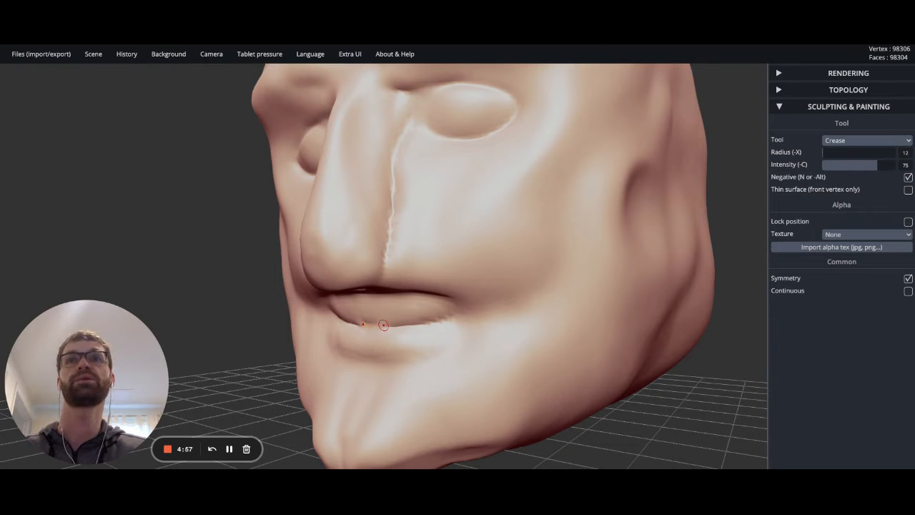
pyautogui.scroll(10, 368, 334)
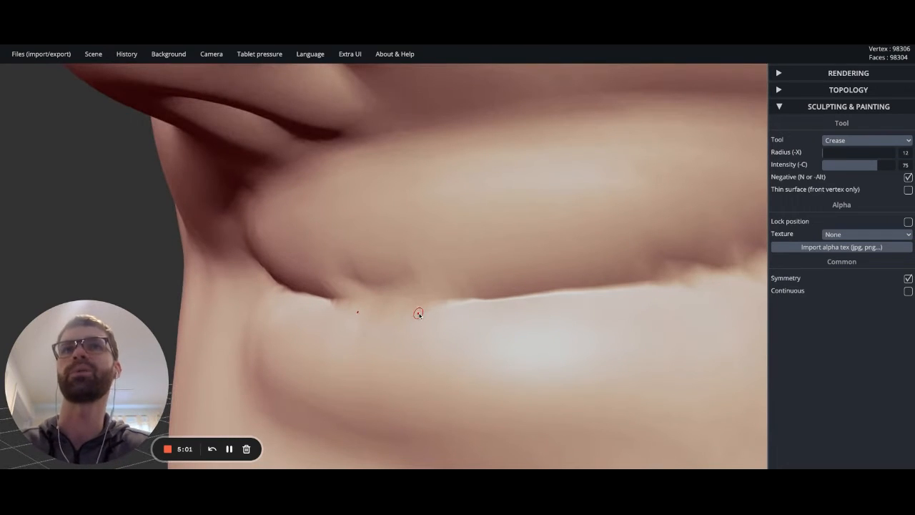
pyautogui.scroll(-12, 420, 315)
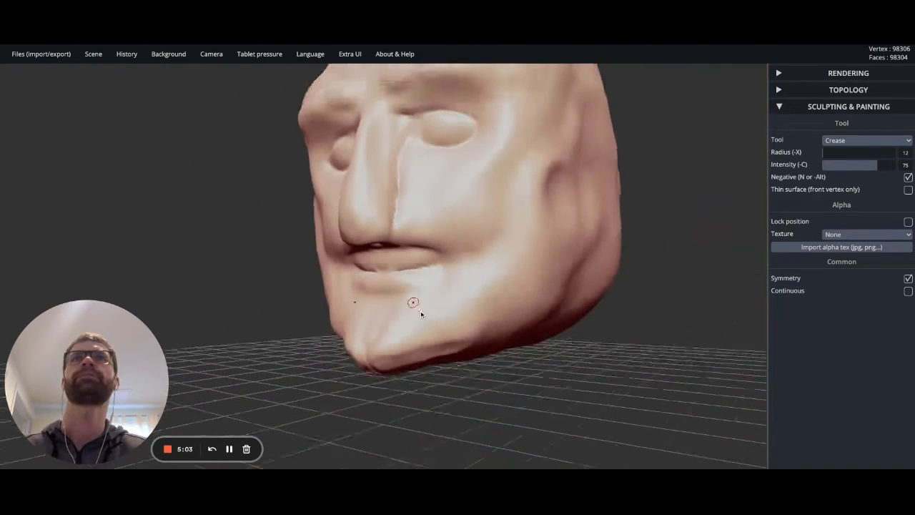
# Step: Soften the crease running along the side of the nose with the Smooth tool at radius 13 and intensity 22
pyautogui.scroll(-2, 420, 312)
pyautogui.press('shift')
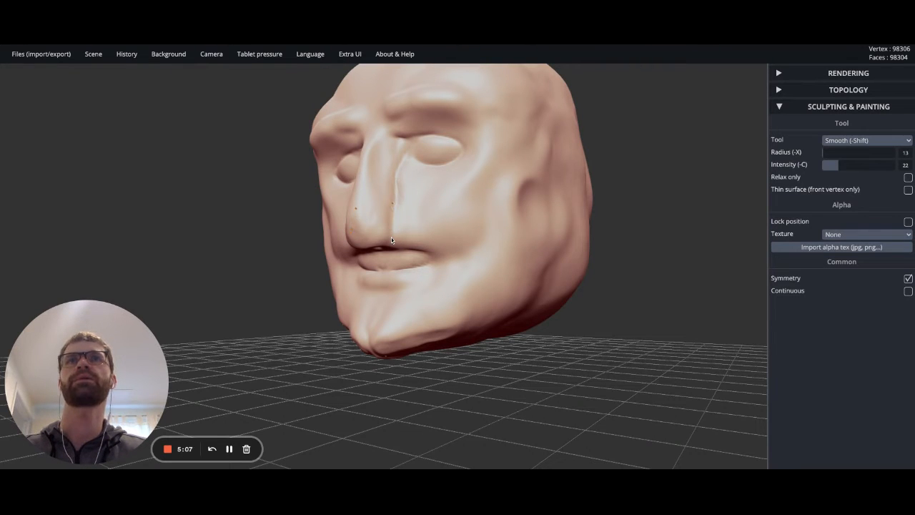
pyautogui.keyDown('shift'); pyautogui.moveTo(390, 185); pyautogui.dragTo(390, 172); pyautogui.keyUp('shift')
pyautogui.scroll(-3, 448, 249)
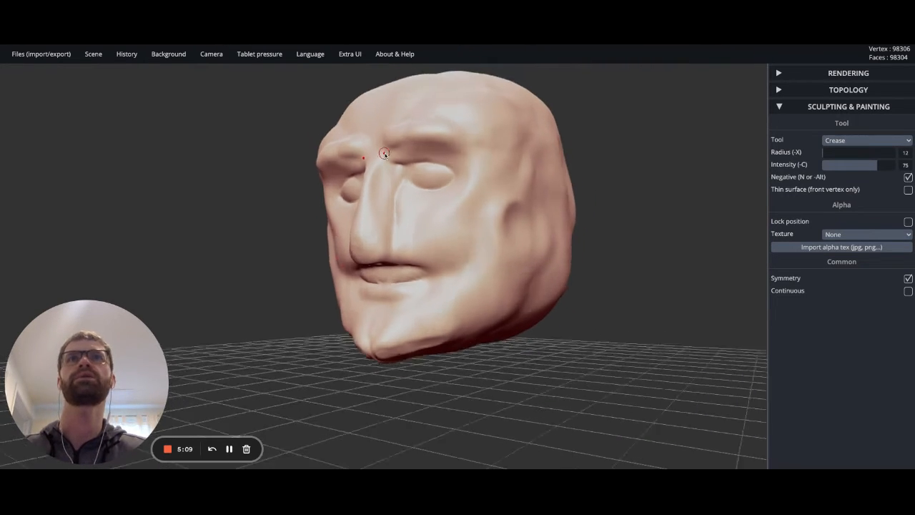
# Step: Carve symmetrical wrinkles under the eyes and down the cheeks with the Crease tool at radius 50 and intensity 80
pyautogui.scroll(4, 382, 155)
pyautogui.moveTo(405, 207); pyautogui.dragTo(466, 188, button='right')
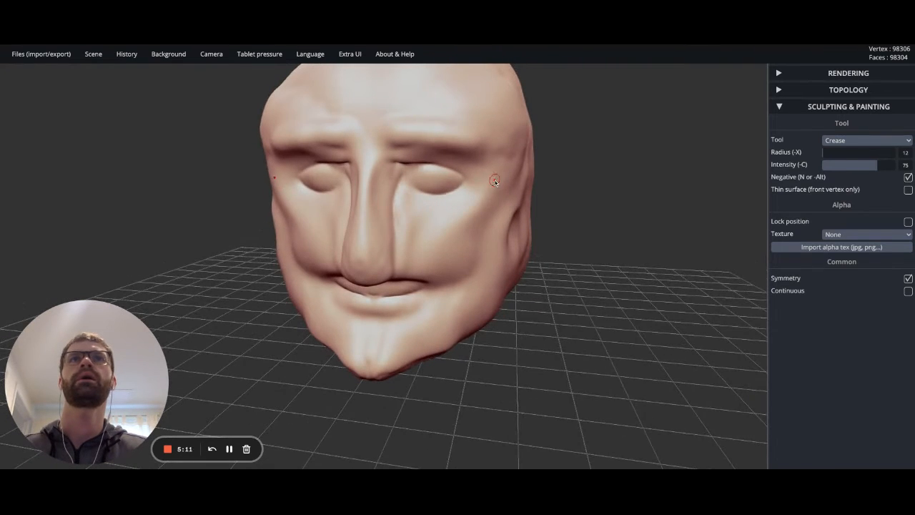
pyautogui.scroll(-3, 511, 134)
pyautogui.scroll(4, 511, 134)
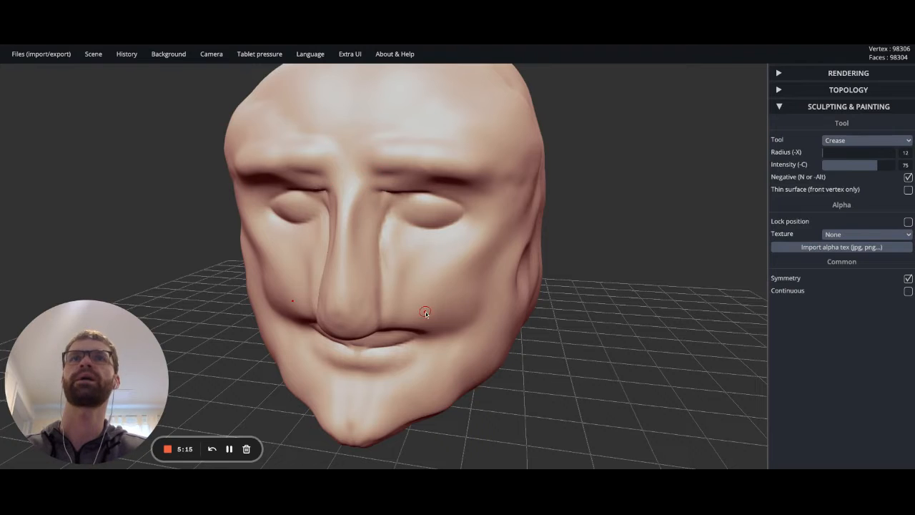
pyautogui.moveTo(444, 347); pyautogui.dragTo(446, 342, button='right')
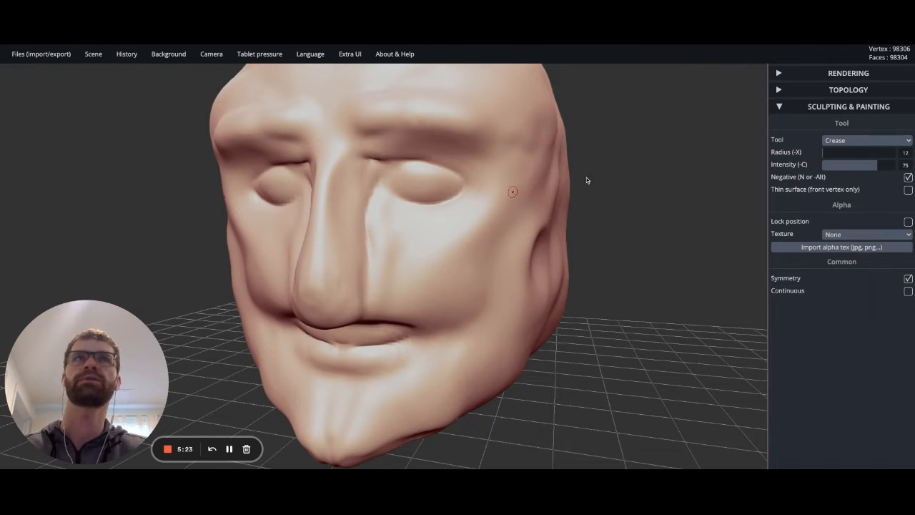
pyautogui.moveTo(834, 165)
pyautogui.mouseDown()
pyautogui.moveTo(846, 165)
pyautogui.moveTo(829, 153)
pyautogui.mouseUp()
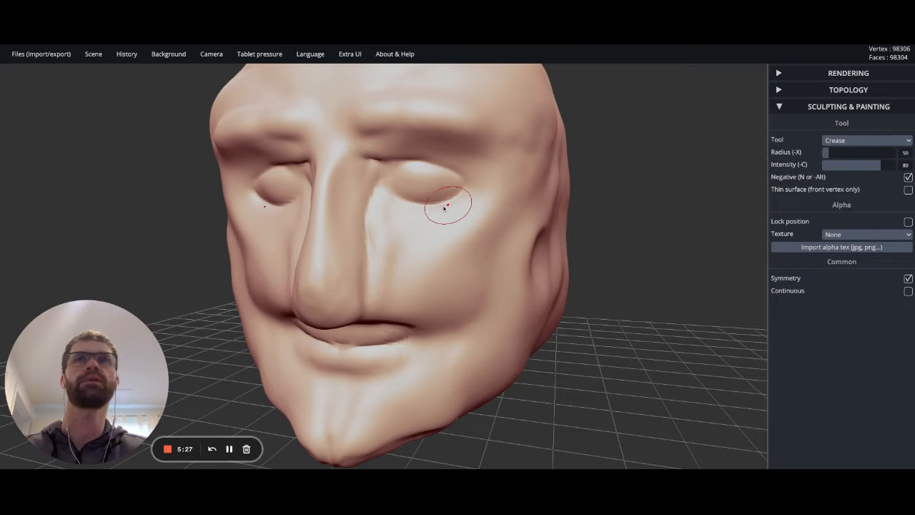
pyautogui.moveTo(389, 215)
pyautogui.mouseDown()
pyautogui.moveTo(429, 247)
pyautogui.moveTo(446, 230)
pyautogui.mouseUp()
pyautogui.moveTo(404, 252); pyautogui.dragTo(449, 327)
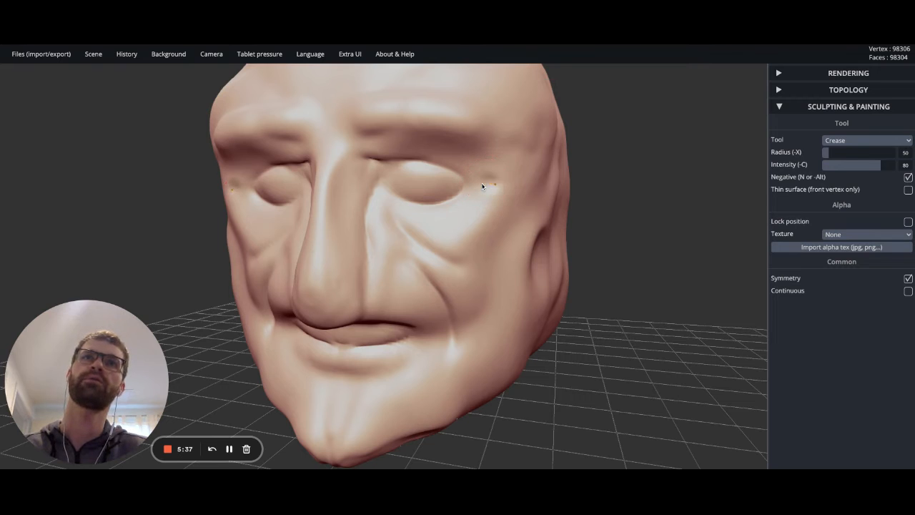
# Step: Carve crow's-feet wrinkles fanning out from the outer eye corners with the Crease tool
pyautogui.moveTo(478, 183)
pyautogui.mouseDown()
pyautogui.moveTo(512, 156)
pyautogui.moveTo(532, 165)
pyautogui.mouseUp()
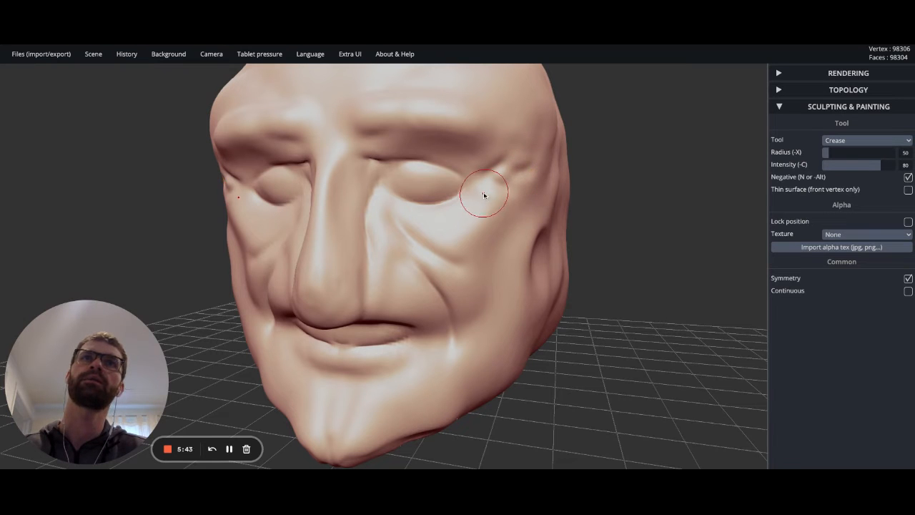
pyautogui.moveTo(491, 191); pyautogui.dragTo(523, 209)
pyautogui.scroll(-10, 524, 208)
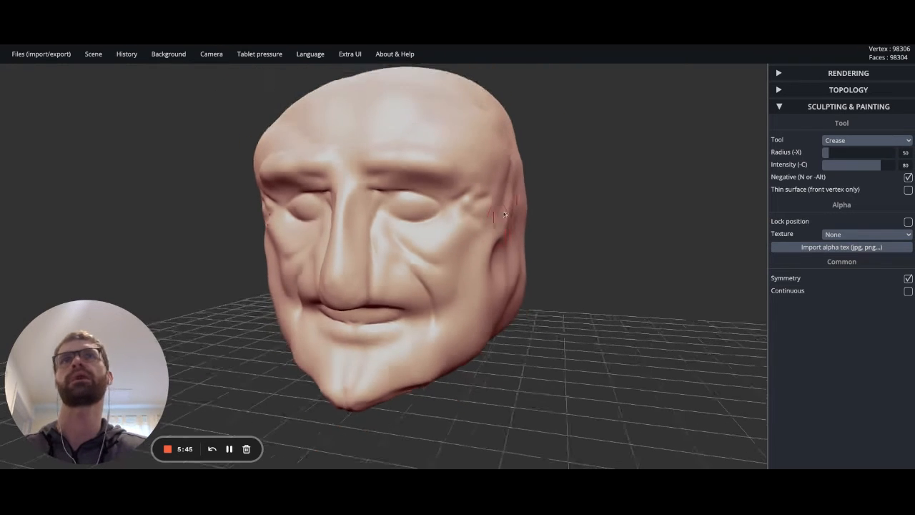
# Step: Carve frown lines above the nose bridge and wrinkles over the eyebrows across the forehead
pyautogui.scroll(10, 451, 118)
pyautogui.moveTo(331, 160); pyautogui.dragTo(452, 174)
pyautogui.moveTo(304, 165); pyautogui.dragTo(298, 116)
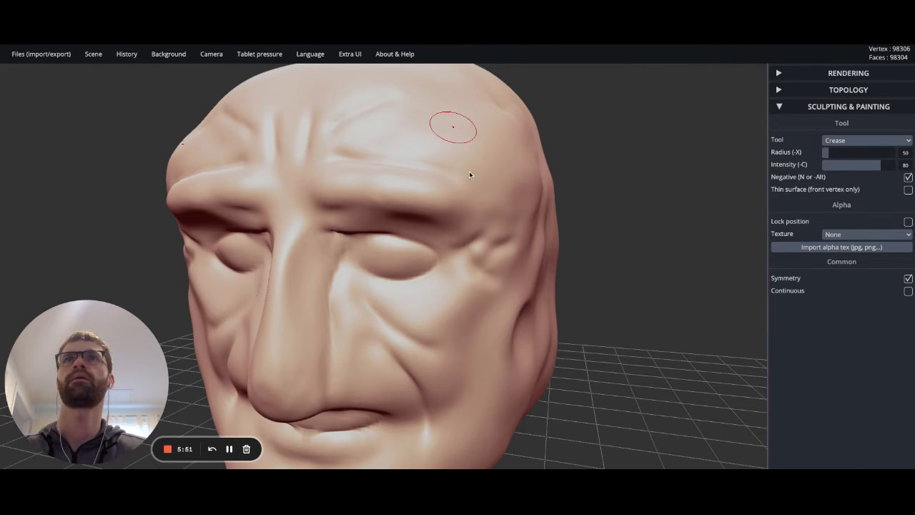
# Step: Carve a crease running up the back of the jaw from its lower edge on the side of the head
pyautogui.scroll(-5, 469, 171)
pyautogui.moveTo(475, 195); pyautogui.dragTo(373, 206, button='right')
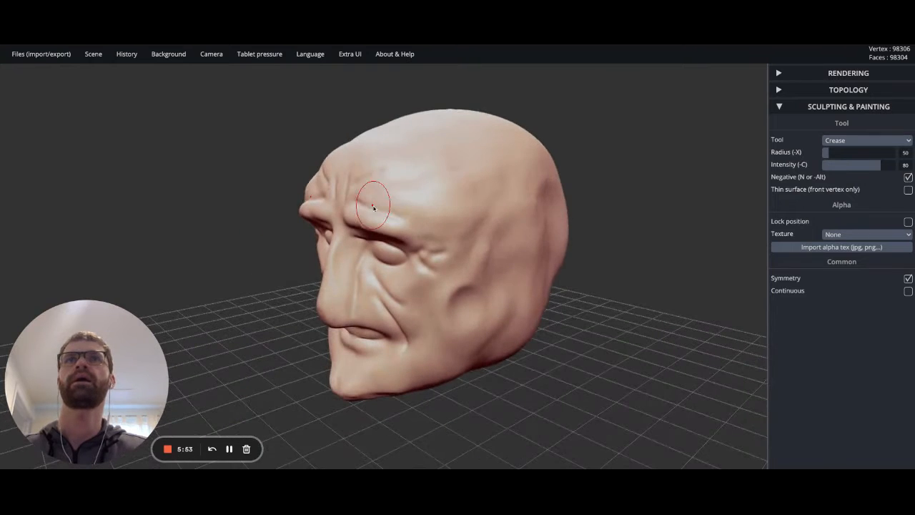
pyautogui.moveTo(499, 207); pyautogui.dragTo(474, 198, button='right')
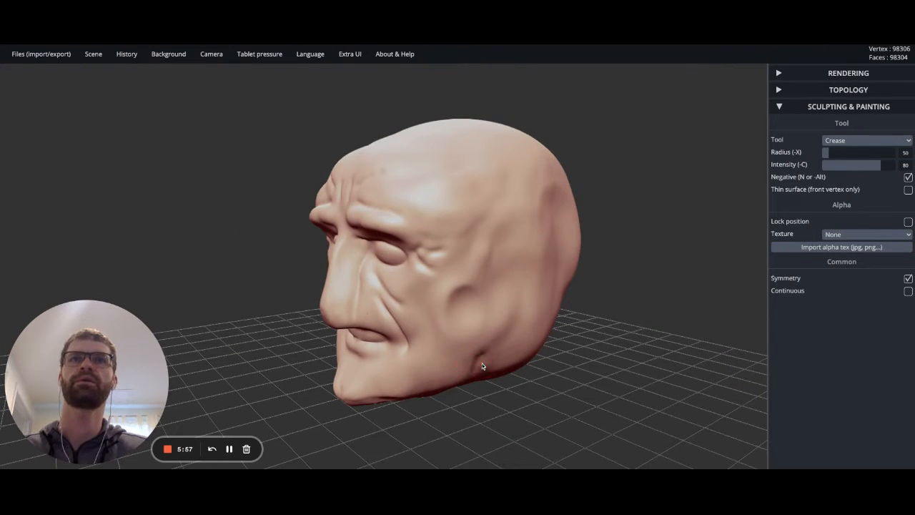
pyautogui.moveTo(482, 364)
pyautogui.mouseDown()
pyautogui.moveTo(496, 306)
pyautogui.moveTo(492, 352)
pyautogui.mouseUp()
# Step: Deepen the crease from the inner eye corner down the side of the nose with the Crease tool
pyautogui.scroll(5, 453, 321)
pyautogui.moveTo(451, 310)
pyautogui.mouseDown(button='right')
pyautogui.moveTo(475, 254)
pyautogui.moveTo(453, 343)
pyautogui.moveTo(419, 357)
pyautogui.moveTo(423, 366)
pyautogui.moveTo(457, 354)
pyautogui.mouseUp(button='right')
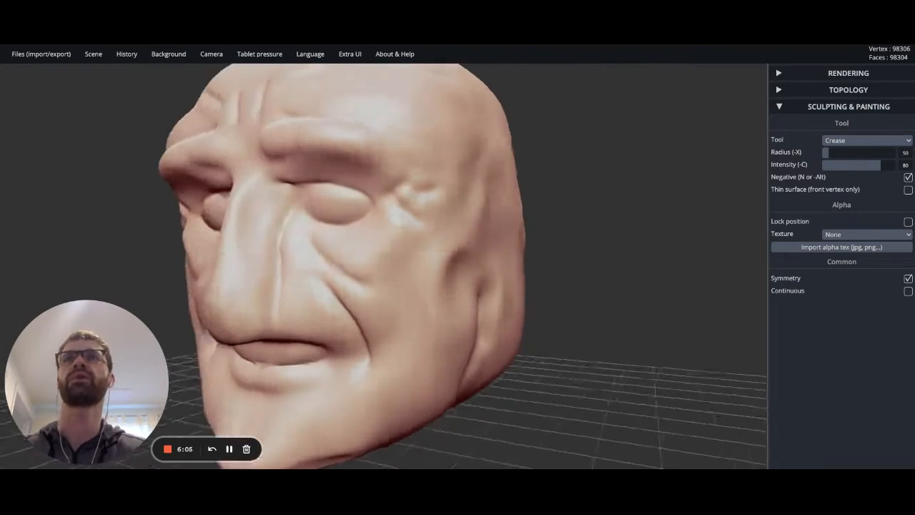
pyautogui.moveTo(454, 464); pyautogui.dragTo(472, 300, button='right')
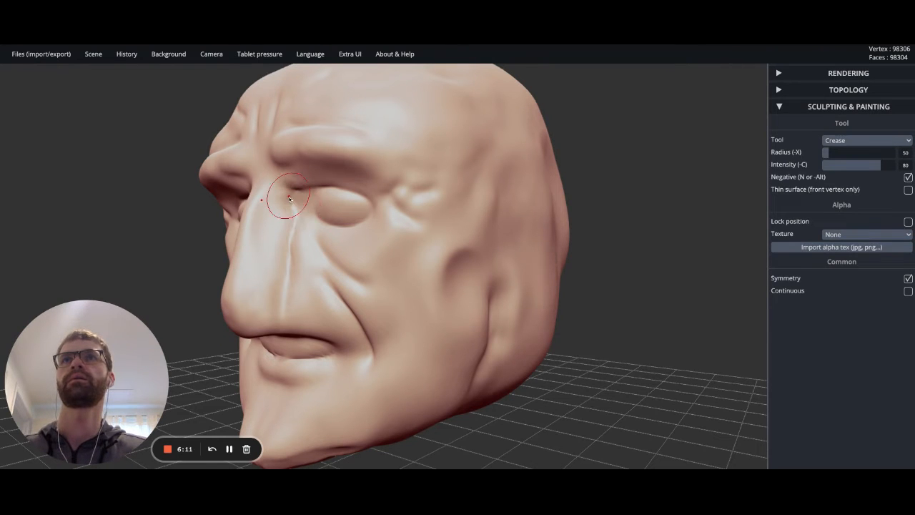
pyautogui.moveTo(310, 221); pyautogui.dragTo(329, 220, button='right')
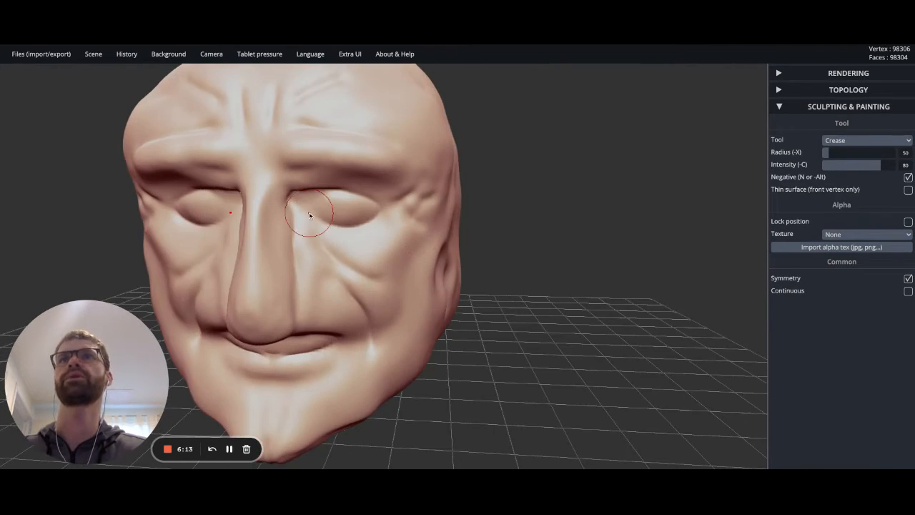
pyautogui.moveTo(313, 214)
pyautogui.mouseDown()
pyautogui.moveTo(295, 206)
pyautogui.moveTo(293, 248)
pyautogui.mouseUp()
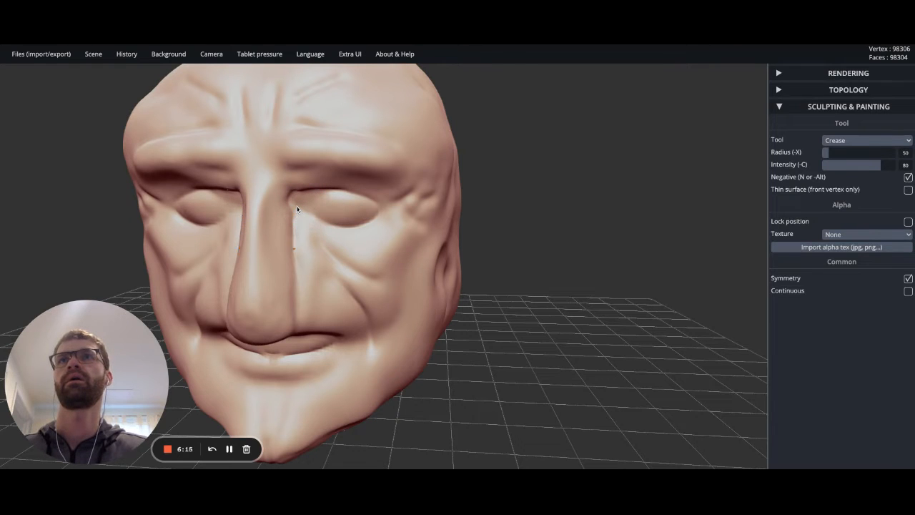
pyautogui.moveTo(291, 200); pyautogui.dragTo(297, 261)
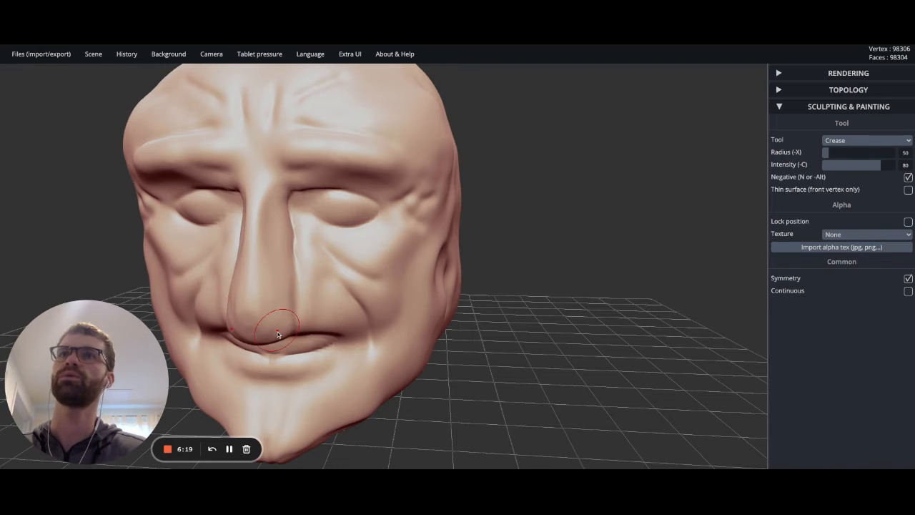
# Step: Soften the wrinkles at the outer eye corners with the Smooth tool, and crease the sides of the nose bridge further
pyautogui.moveTo(272, 368); pyautogui.dragTo(281, 292, button='right')
pyautogui.press('shift')
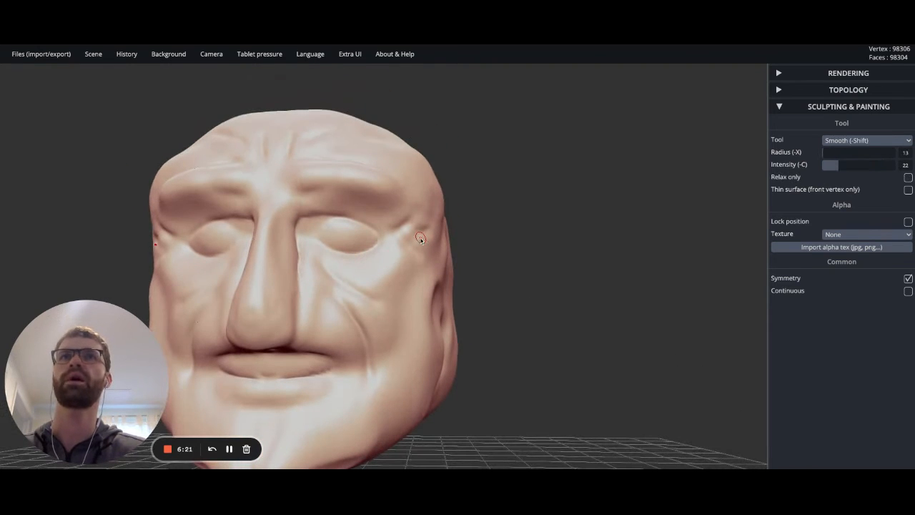
pyautogui.press('shift')
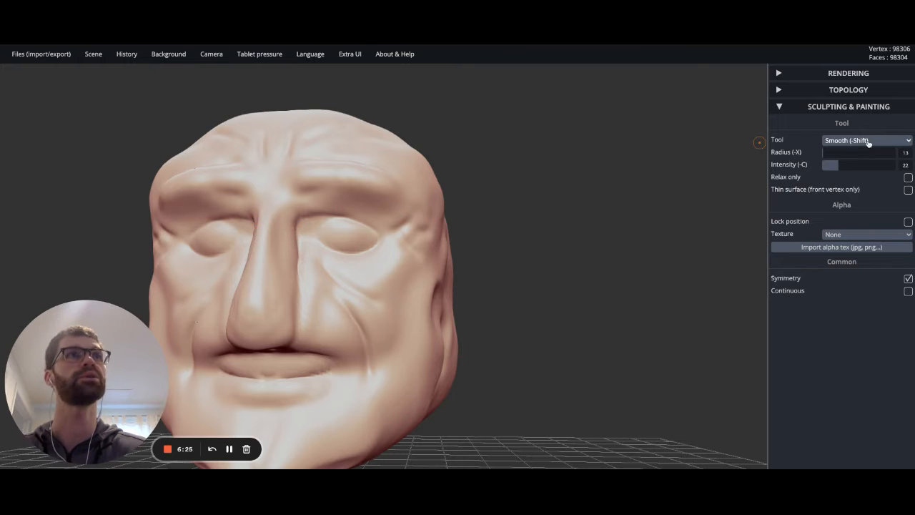
pyautogui.moveTo(297, 279)
pyautogui.mouseDown()
pyautogui.moveTo(297, 287)
pyautogui.moveTo(291, 230)
pyautogui.mouseUp()
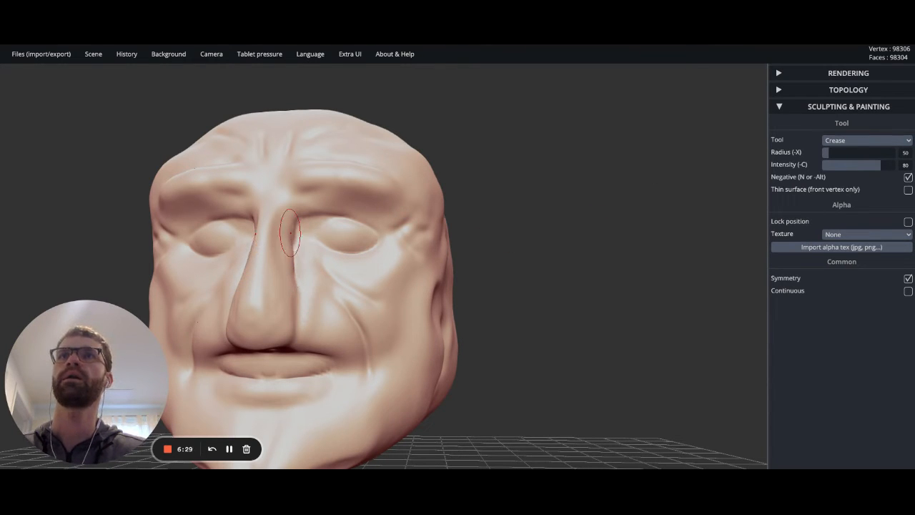
pyautogui.moveTo(310, 267)
pyautogui.mouseDown(button='right')
pyautogui.moveTo(313, 304)
pyautogui.moveTo(307, 265)
pyautogui.mouseUp(button='right')
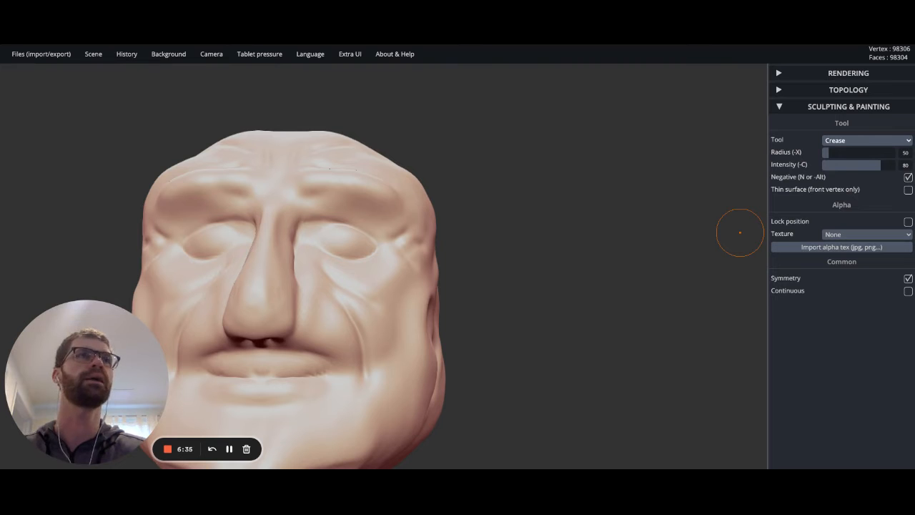
# Step: Reshape the tip and underside of the nose using the Move tool at radius 83 and intensity 100
pyautogui.click(844, 177)
pyautogui.moveTo(348, 354); pyautogui.dragTo(251, 356, button='right')
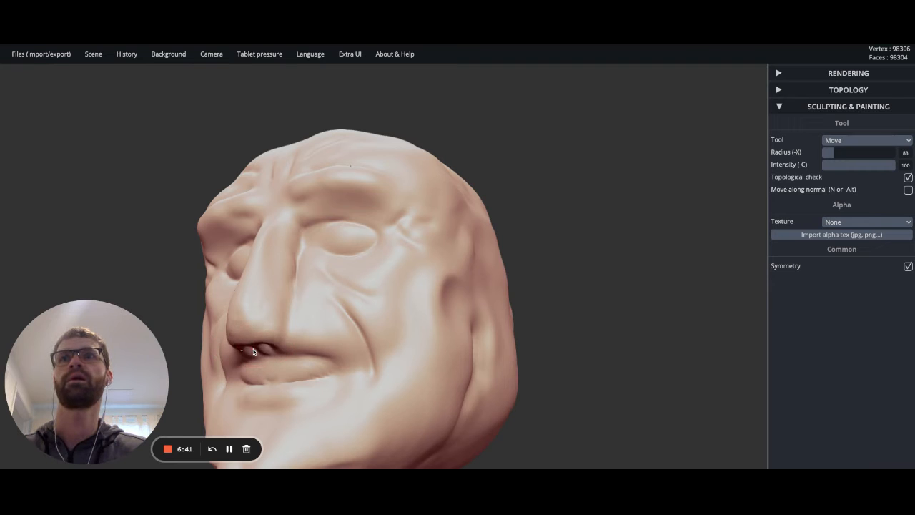
pyautogui.moveTo(253, 349); pyautogui.dragTo(246, 333, button='right')
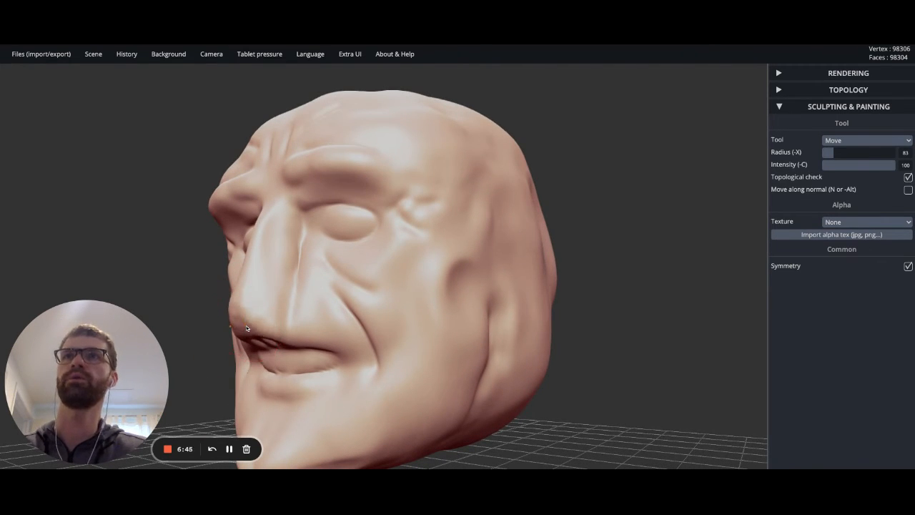
pyautogui.moveTo(247, 328)
pyautogui.mouseDown()
pyautogui.moveTo(267, 345)
pyautogui.moveTo(283, 340)
pyautogui.mouseUp()
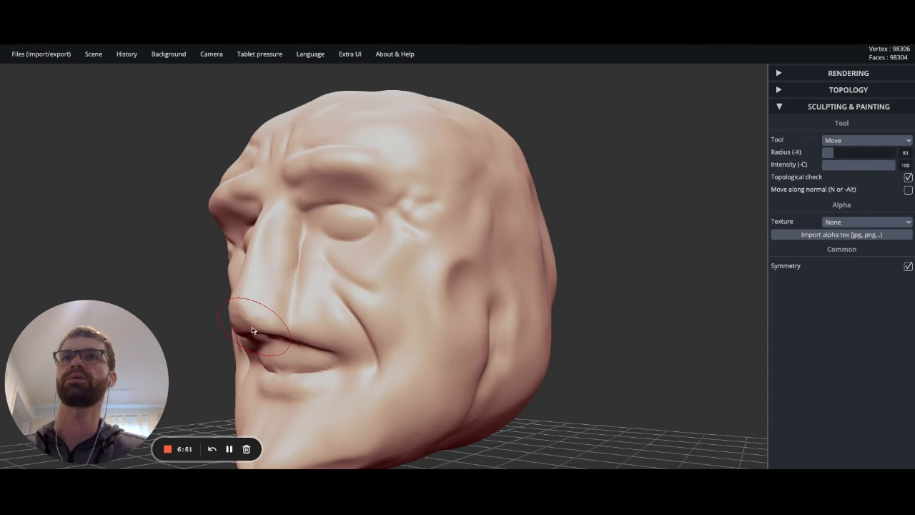
pyautogui.moveTo(246, 322); pyautogui.dragTo(246, 322)
pyautogui.moveTo(251, 315); pyautogui.dragTo(261, 322, button='right')
pyautogui.moveTo(250, 295); pyautogui.dragTo(245, 298)
pyautogui.moveTo(244, 298); pyautogui.dragTo(239, 313, button='right')
# Step: Carve curved folds on the chin and vertical folds below the mouth corners with the Crease tool at radius 50 and intensity 80
pyautogui.scroll(-3, 345, 318)
pyautogui.scroll(-3, 351, 396)
pyautogui.scroll(6, 254, 412)
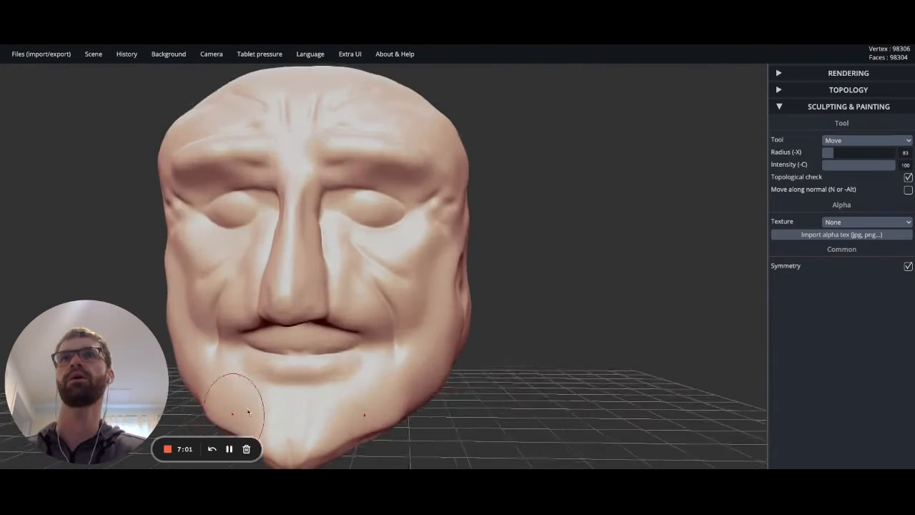
pyautogui.scroll(-5, 351, 265)
pyautogui.scroll(5, 329, 427)
pyautogui.scroll(2, 329, 428)
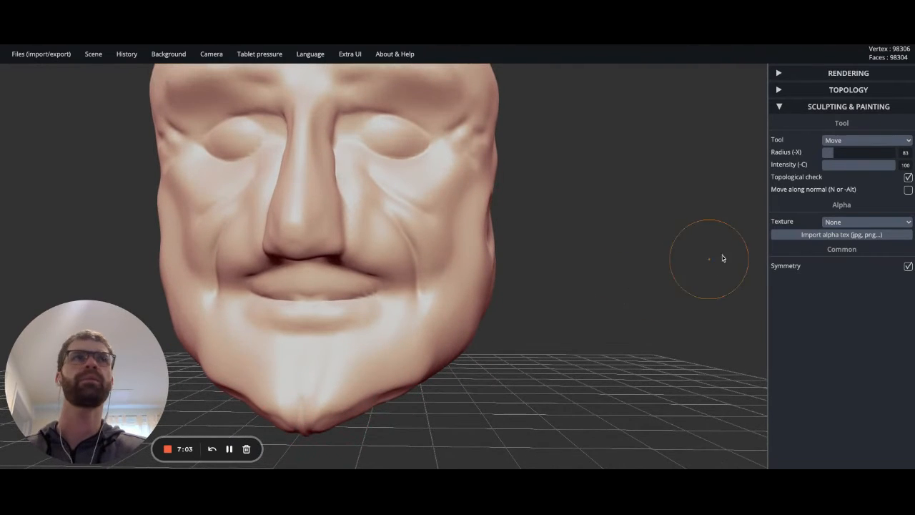
pyautogui.click(844, 145)
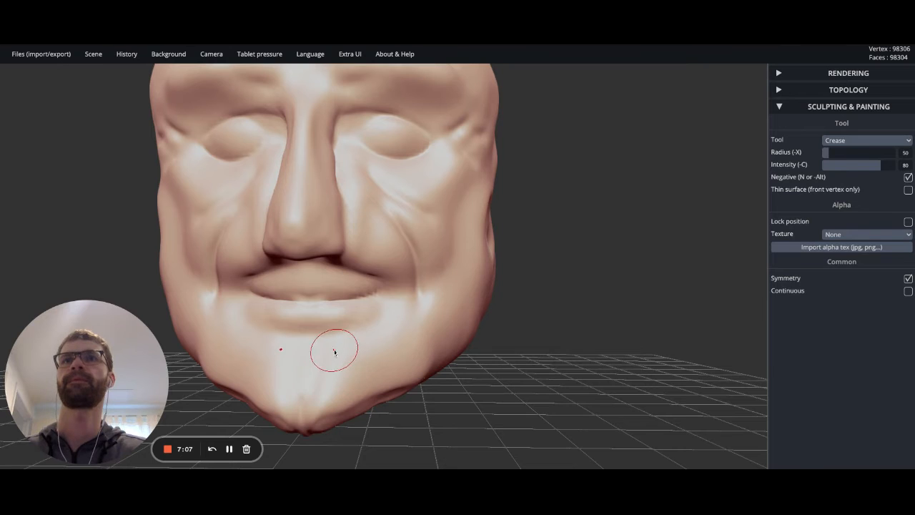
pyautogui.moveTo(334, 352); pyautogui.dragTo(334, 351)
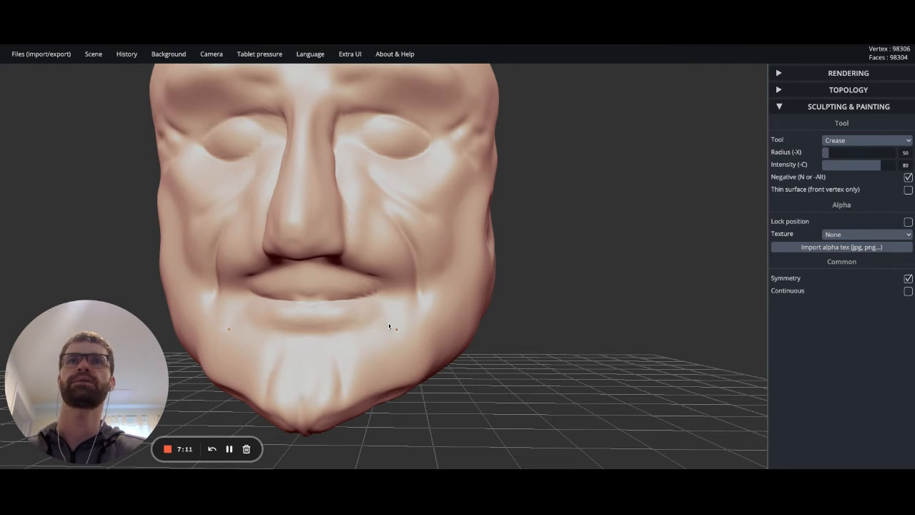
pyautogui.moveTo(396, 329); pyautogui.dragTo(404, 378)
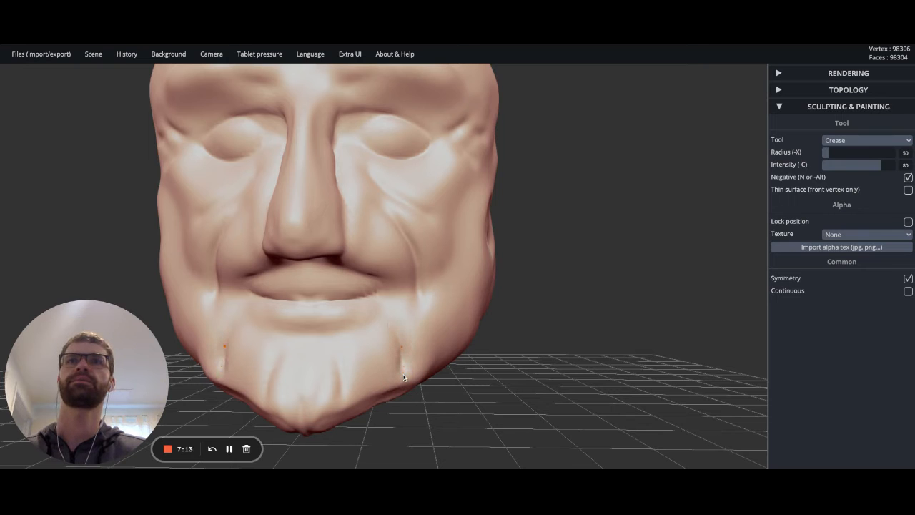
pyautogui.moveTo(465, 352)
pyautogui.mouseDown()
pyautogui.moveTo(389, 335)
pyautogui.moveTo(382, 352)
pyautogui.mouseUp()
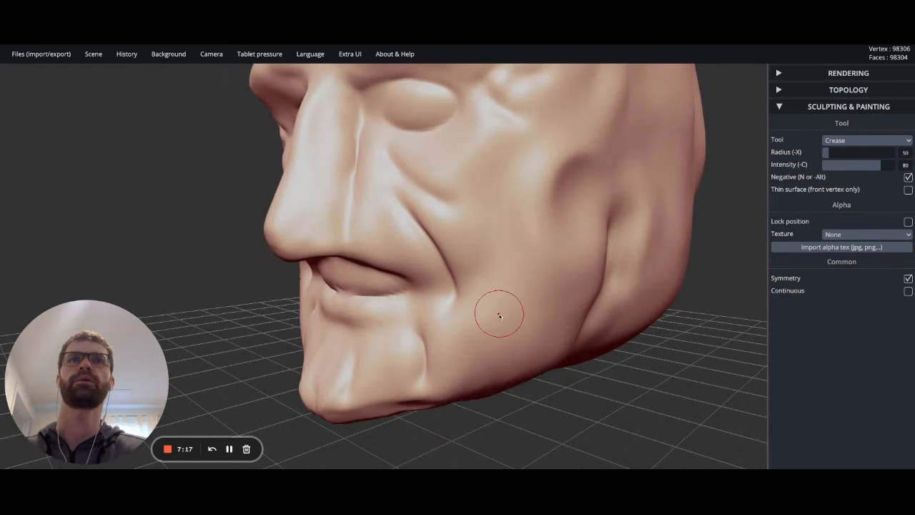
pyautogui.scroll(-5, 575, 283)
pyautogui.moveTo(638, 281)
pyautogui.mouseDown()
pyautogui.moveTo(608, 258)
pyautogui.moveTo(457, 246)
pyautogui.moveTo(469, 331)
pyautogui.mouseUp()
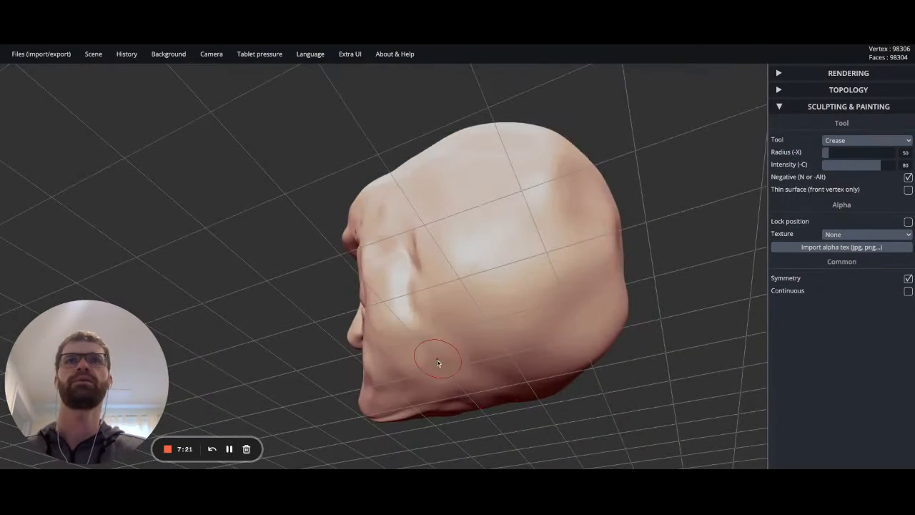
# Step: Pull hanging hair locks out of the back of the head with the Drag tool at radius 66
pyautogui.moveTo(436, 372)
pyautogui.mouseDown()
pyautogui.moveTo(431, 321)
pyautogui.moveTo(442, 361)
pyautogui.moveTo(549, 355)
pyautogui.moveTo(526, 342)
pyautogui.moveTo(588, 244)
pyautogui.mouseUp()
pyautogui.moveTo(538, 116); pyautogui.dragTo(694, 180)
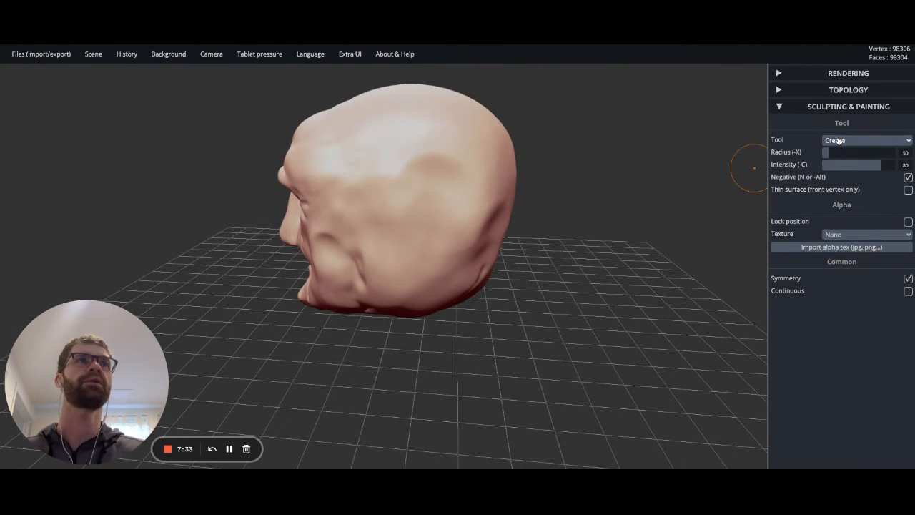
pyautogui.click(833, 152)
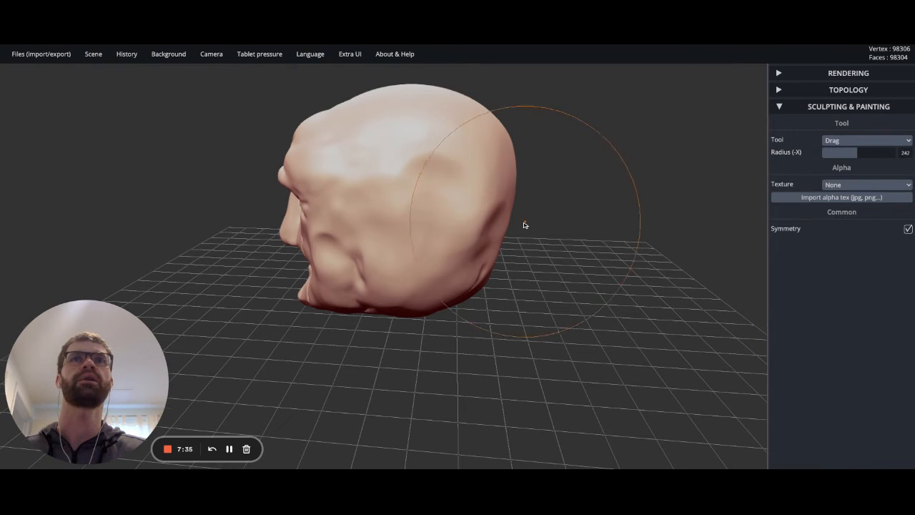
pyautogui.scroll(3, 511, 224)
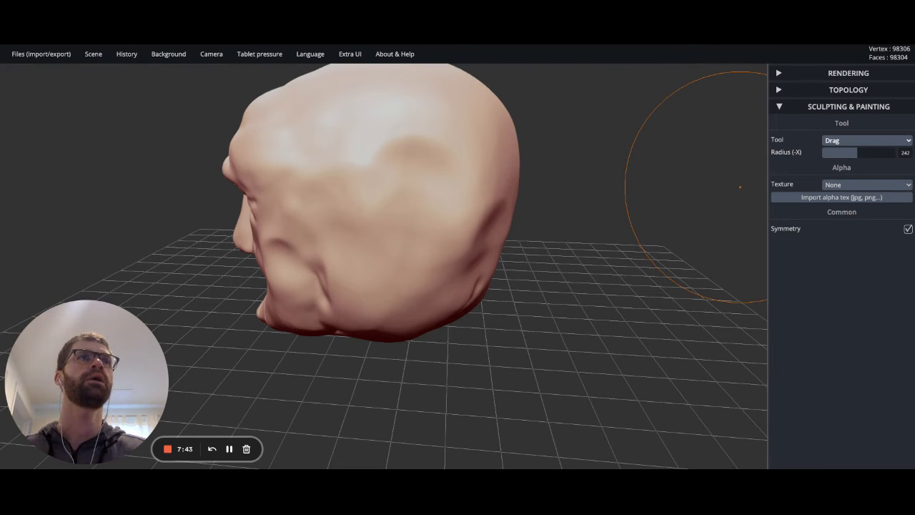
pyautogui.moveTo(856, 152); pyautogui.dragTo(827, 152)
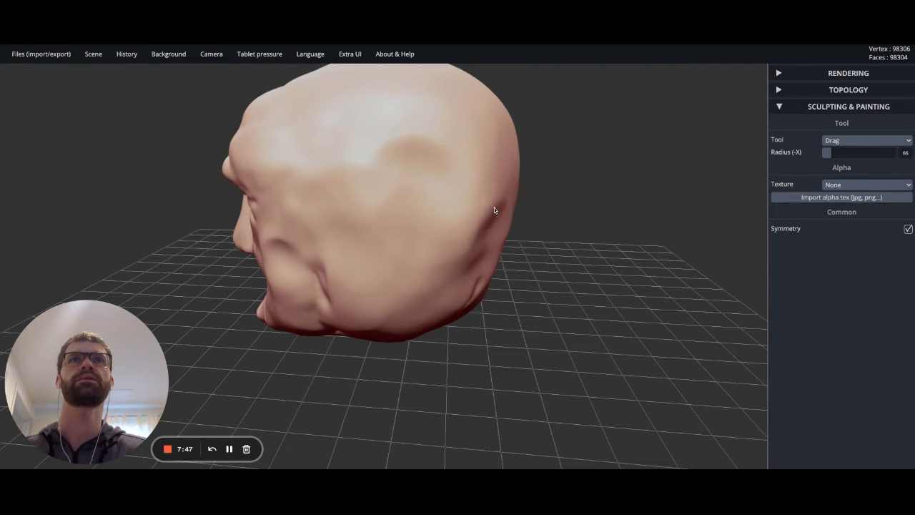
pyautogui.moveTo(494, 207); pyautogui.dragTo(487, 235)
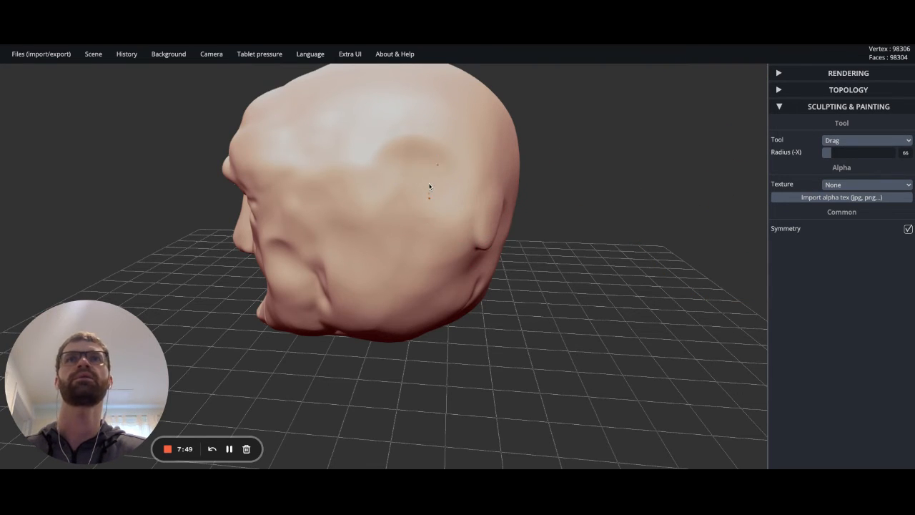
pyautogui.moveTo(494, 136); pyautogui.dragTo(502, 178)
pyautogui.moveTo(564, 204)
pyautogui.mouseDown()
pyautogui.moveTo(519, 175)
pyautogui.moveTo(500, 193)
pyautogui.mouseUp()
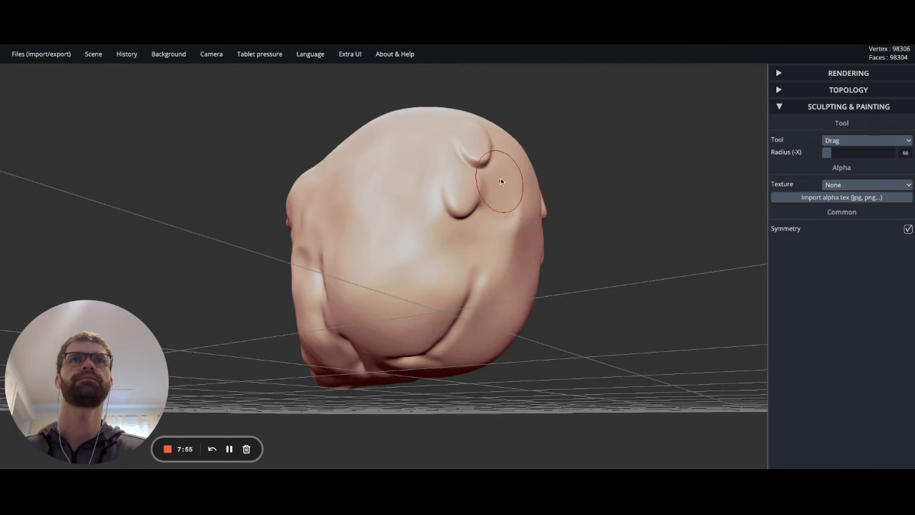
pyautogui.moveTo(494, 115)
pyautogui.mouseDown()
pyautogui.moveTo(510, 188)
pyautogui.moveTo(501, 203)
pyautogui.mouseUp()
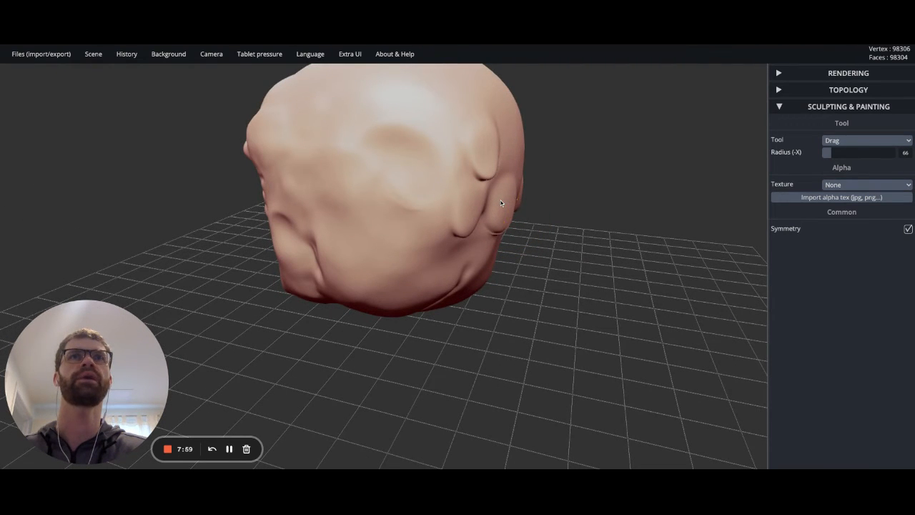
# Step: Pull out more hair locks across the back of the head and along its sides with the Drag tool
pyautogui.moveTo(519, 170); pyautogui.dragTo(174, 167, button='right')
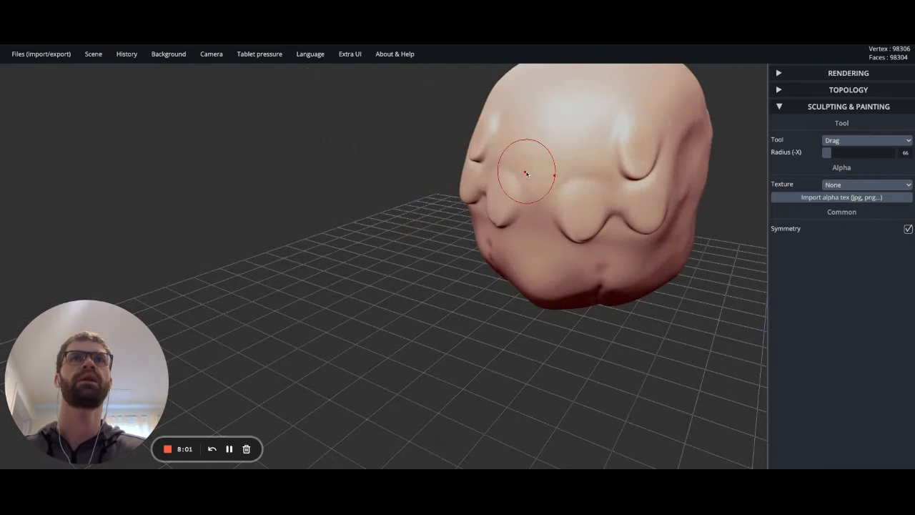
pyautogui.moveTo(532, 155); pyautogui.dragTo(533, 174)
pyautogui.moveTo(406, 198); pyautogui.dragTo(674, 196, button='right')
pyautogui.moveTo(429, 151); pyautogui.dragTo(398, 188, button='right')
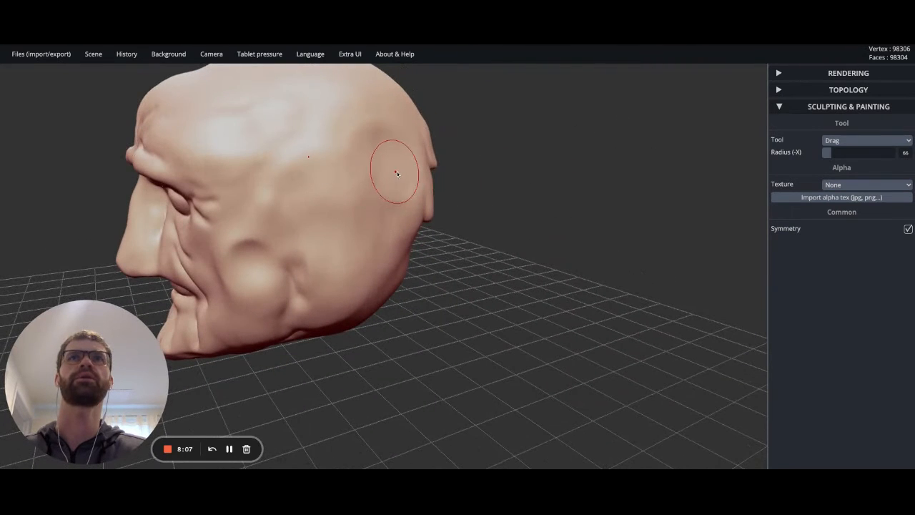
pyautogui.moveTo(402, 170); pyautogui.dragTo(421, 186)
pyautogui.moveTo(378, 190)
pyautogui.mouseDown(button='right')
pyautogui.moveTo(364, 192)
pyautogui.moveTo(374, 190)
pyautogui.mouseUp(button='right')
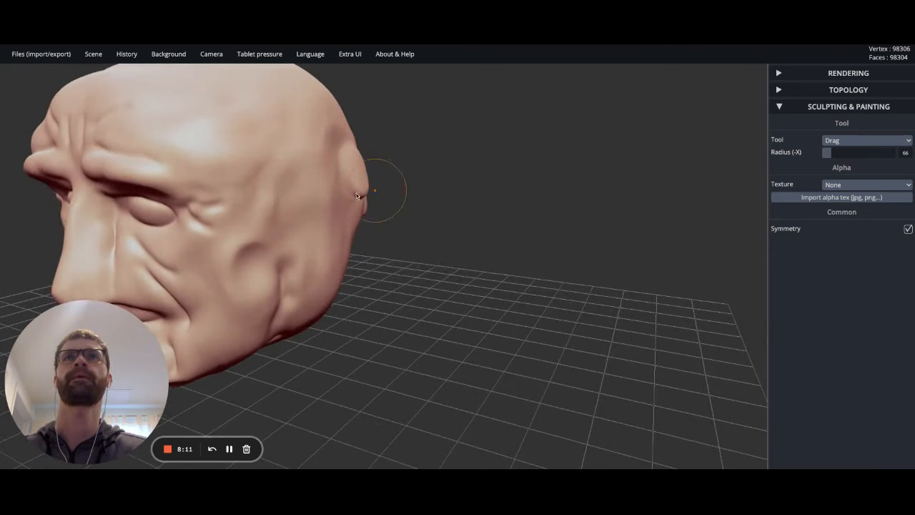
pyautogui.moveTo(326, 174); pyautogui.dragTo(342, 165)
pyautogui.moveTo(342, 165); pyautogui.dragTo(358, 173, button='right')
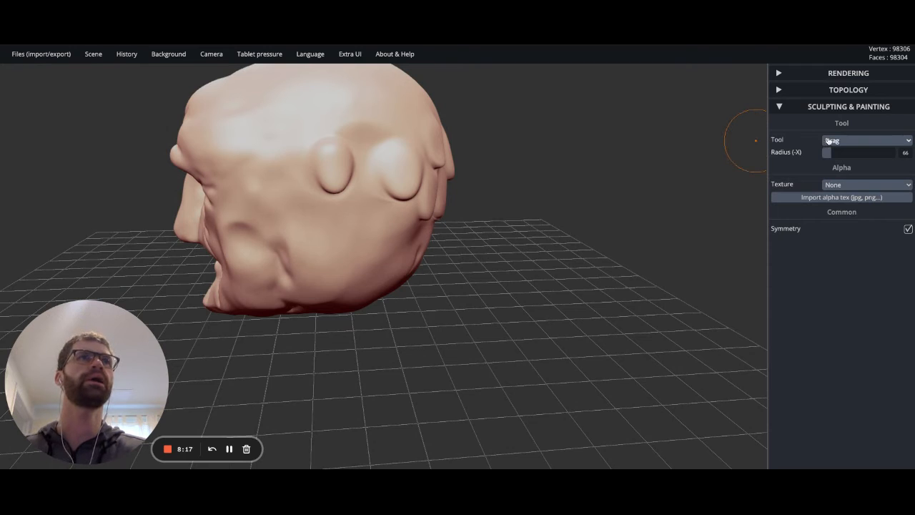
# Step: Blend the hair locks around the sides and back with the Smooth tool at radius 124 and intensity 22
pyautogui.press('shift')
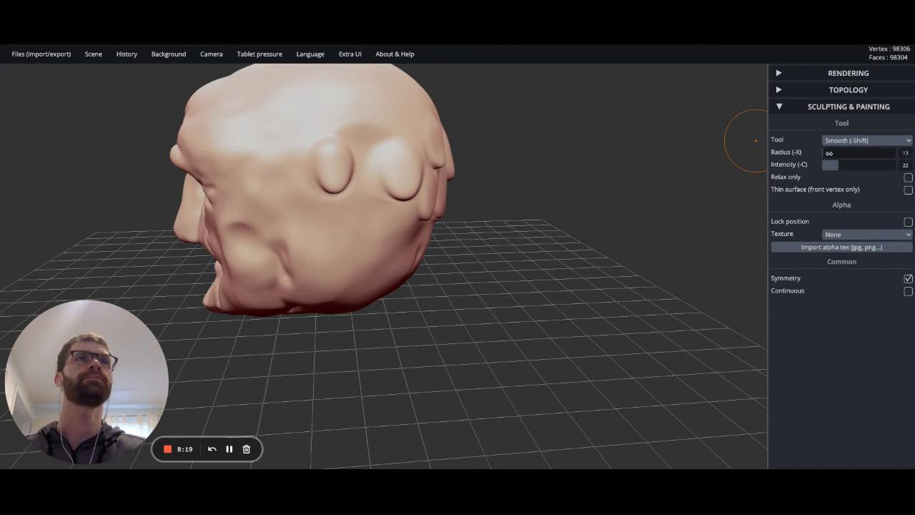
pyautogui.moveTo(828, 153); pyautogui.dragTo(840, 153)
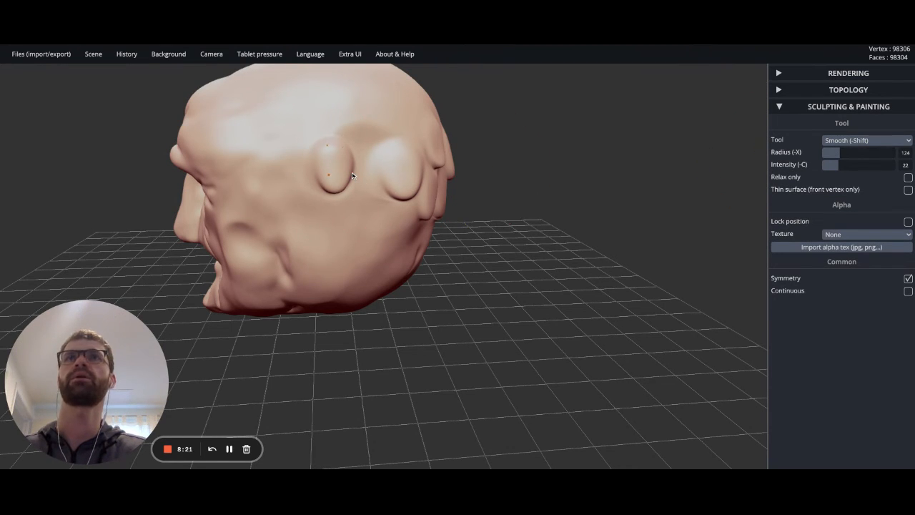
pyautogui.moveTo(351, 176); pyautogui.dragTo(424, 160)
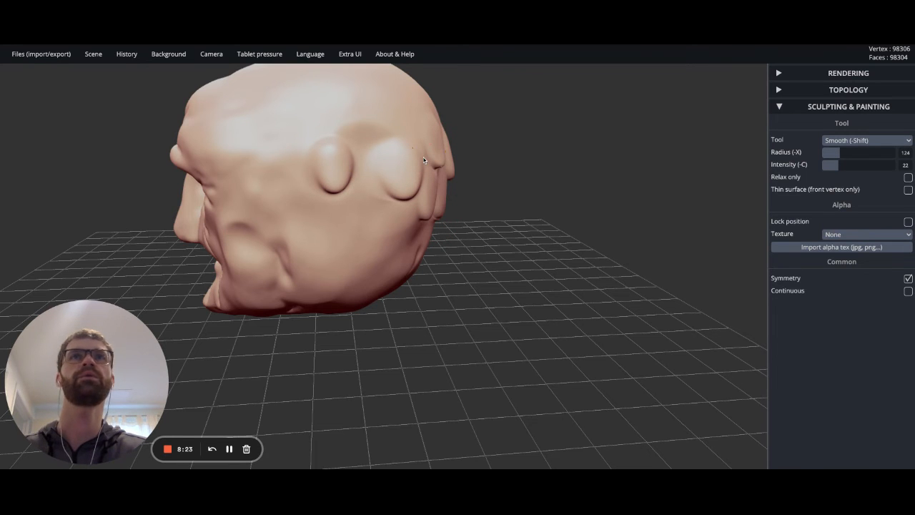
pyautogui.moveTo(454, 215); pyautogui.dragTo(249, 203)
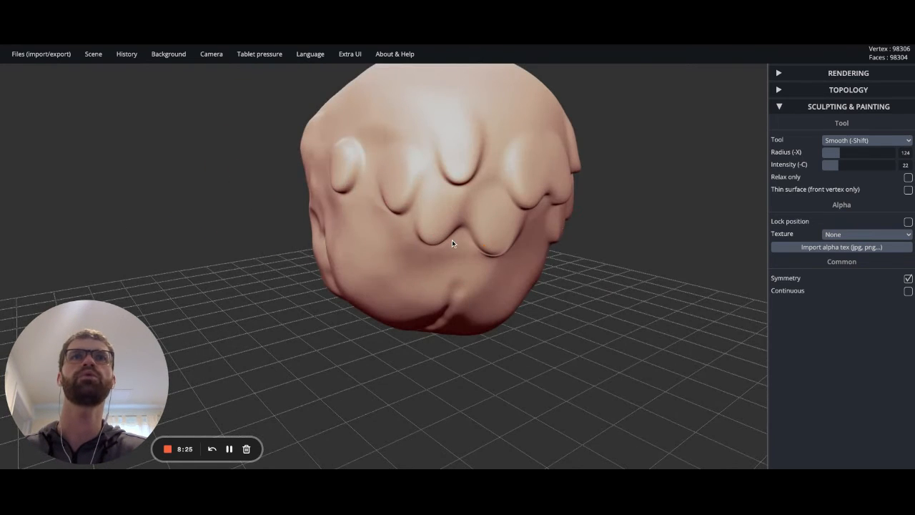
pyautogui.moveTo(506, 256); pyautogui.dragTo(533, 221)
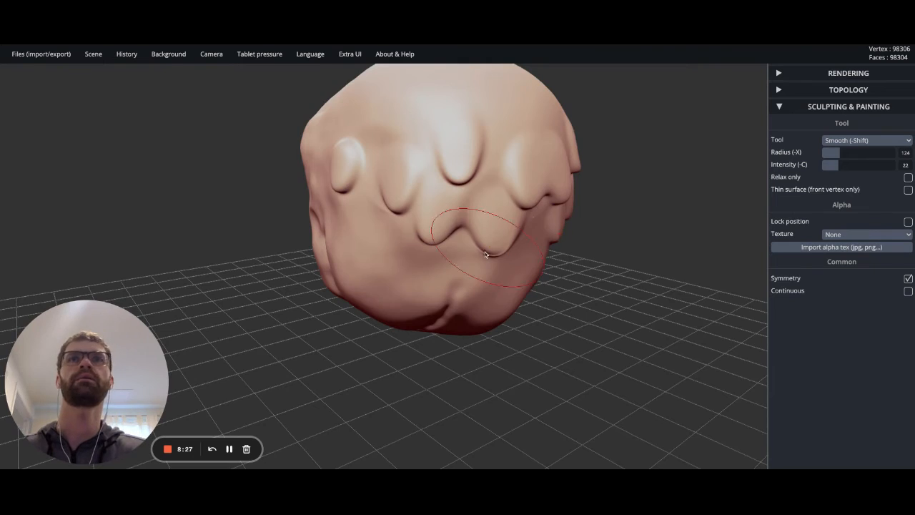
pyautogui.moveTo(485, 251)
pyautogui.mouseDown()
pyautogui.moveTo(291, 235)
pyautogui.moveTo(351, 188)
pyautogui.moveTo(249, 230)
pyautogui.moveTo(476, 240)
pyautogui.mouseUp()
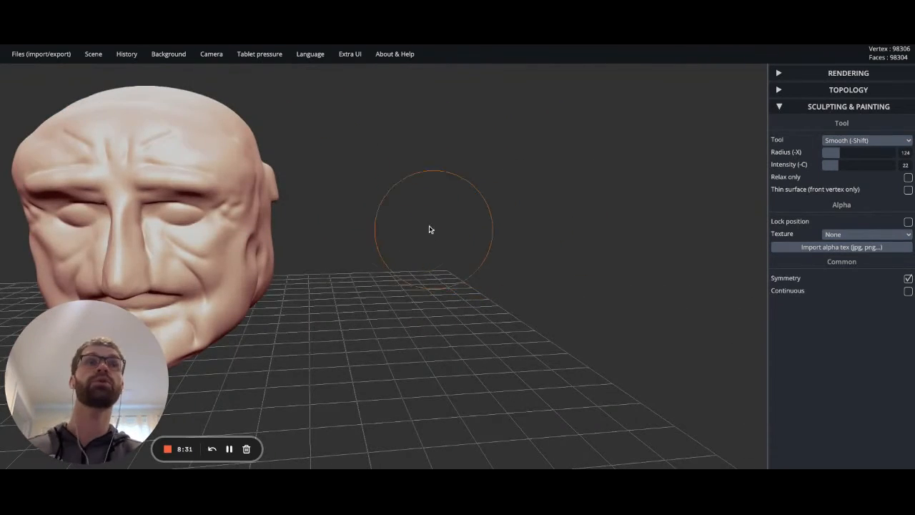
# Step: Turn off symmetry and build up a rounded patch over the head's left eye with the Brush at radius 82 and intensity 50
pyautogui.scroll(-10, 430, 230)
pyautogui.moveTo(382, 217); pyautogui.dragTo(367, 225)
pyautogui.scroll(10, 57, 258)
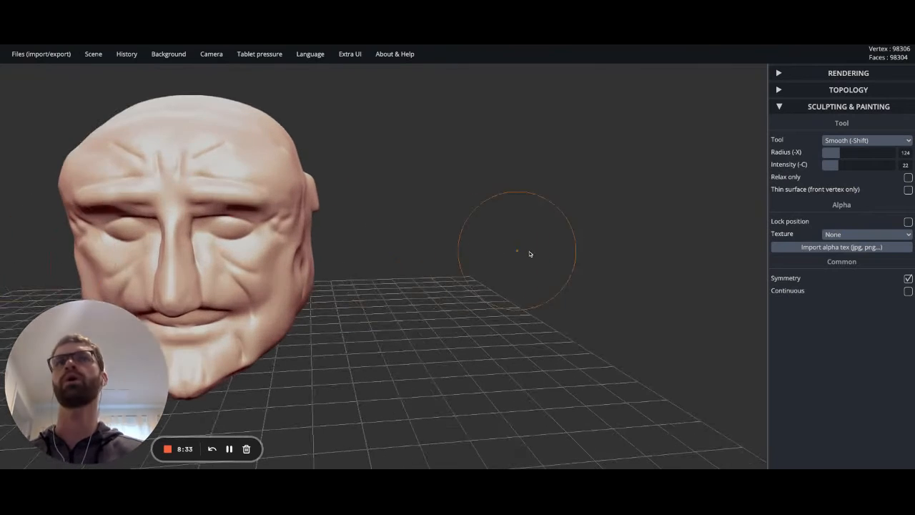
pyautogui.scroll(-4, 535, 257)
pyautogui.scroll(1, 136, 254)
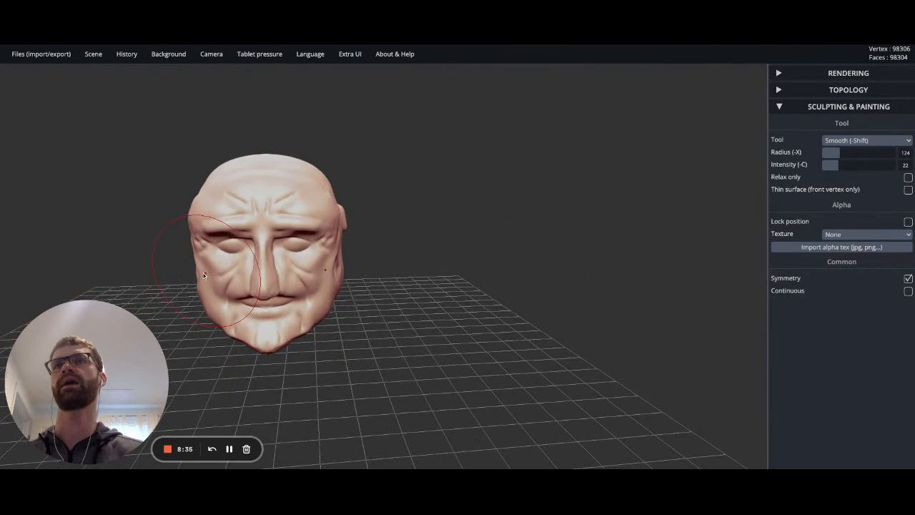
pyautogui.scroll(5, 204, 275)
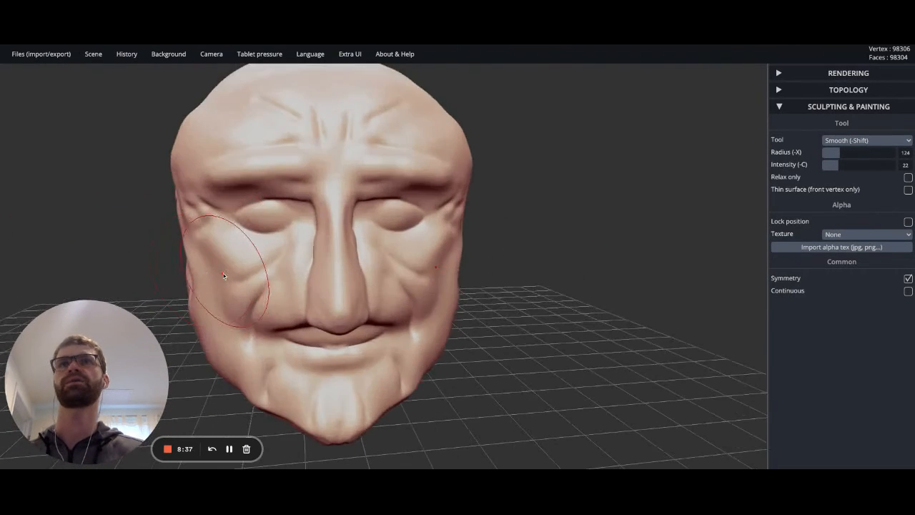
pyautogui.scroll(1, 225, 236)
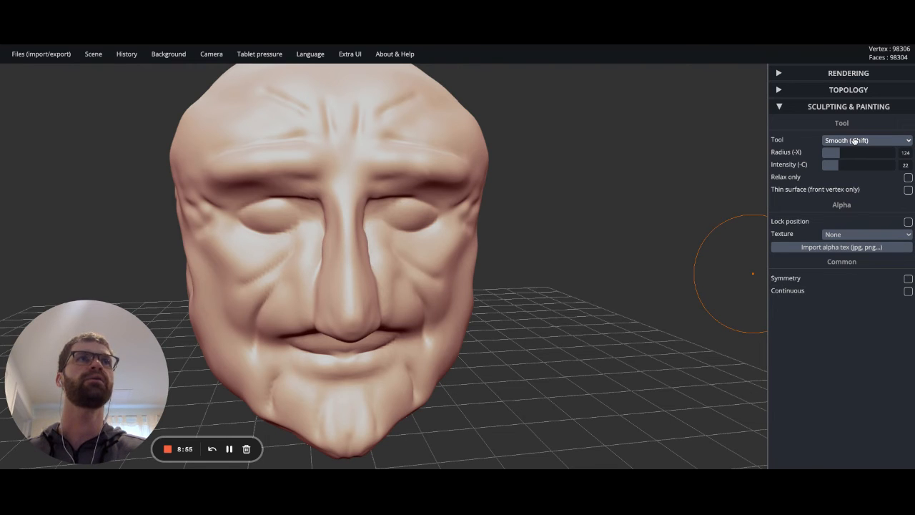
pyautogui.click(842, 104)
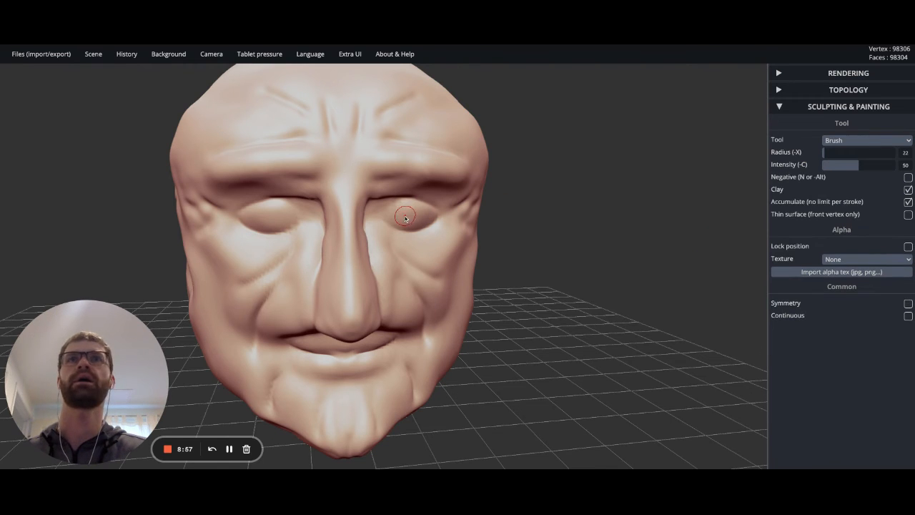
pyautogui.moveTo(829, 152); pyautogui.dragTo(837, 152)
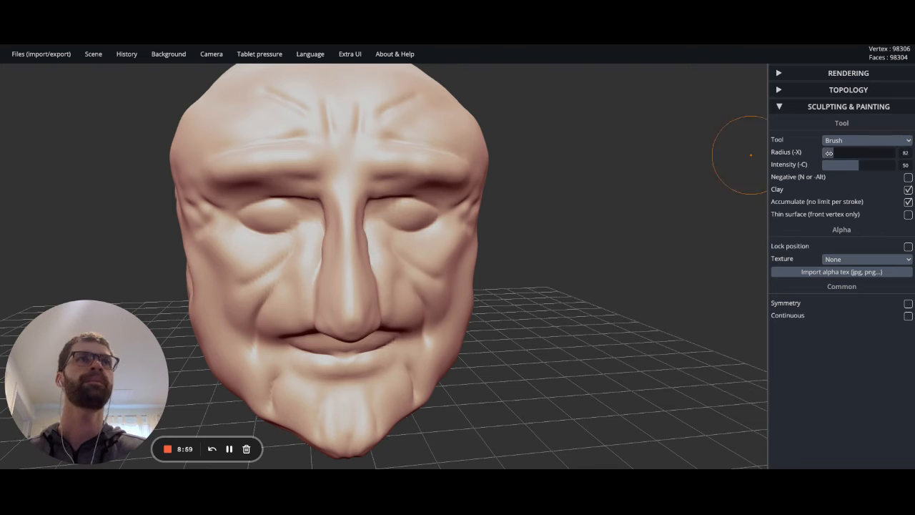
pyautogui.moveTo(408, 213)
pyautogui.mouseDown()
pyautogui.moveTo(395, 216)
pyautogui.moveTo(448, 228)
pyautogui.moveTo(441, 236)
pyautogui.moveTo(442, 219)
pyautogui.mouseUp()
# Step: Brush a raised strap from the eye patch up across the head's left temple at radius 40
pyautogui.moveTo(441, 218); pyautogui.dragTo(326, 228, button='right')
pyautogui.moveTo(838, 153); pyautogui.dragTo(827, 153)
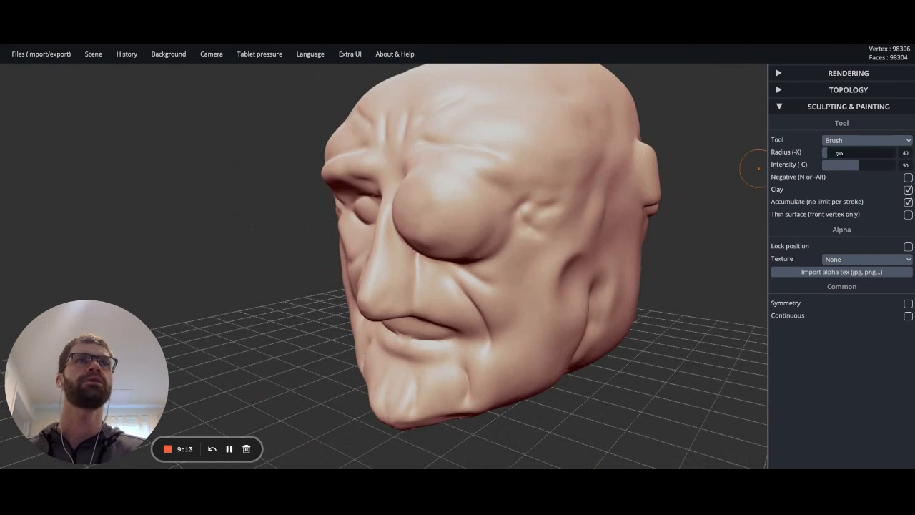
pyautogui.moveTo(501, 210)
pyautogui.mouseDown()
pyautogui.moveTo(598, 162)
pyautogui.moveTo(617, 127)
pyautogui.moveTo(571, 168)
pyautogui.moveTo(516, 191)
pyautogui.moveTo(583, 161)
pyautogui.mouseUp()
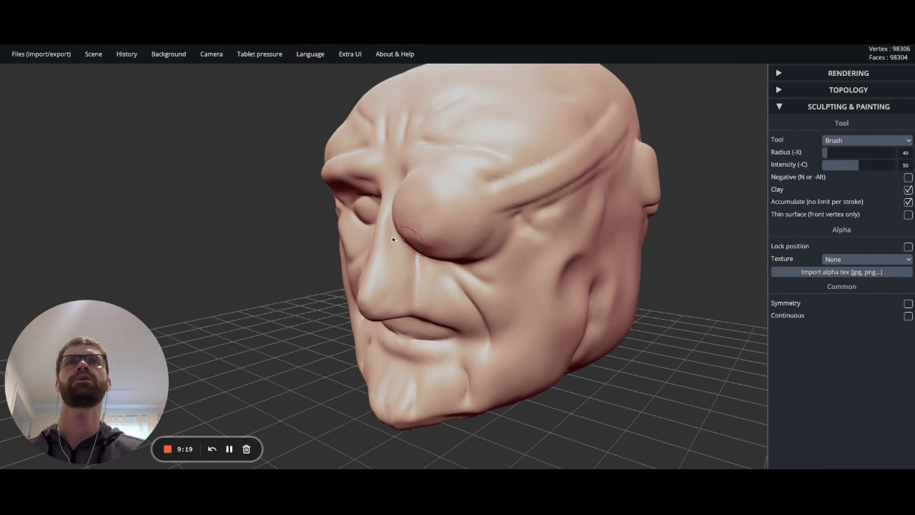
# Step: Continue the strap from the patch over the nose bridge and forehead, around the head's right side towards the back
pyautogui.moveTo(391, 240)
pyautogui.mouseDown(button='right')
pyautogui.moveTo(390, 190)
pyautogui.moveTo(538, 212)
pyautogui.moveTo(417, 200)
pyautogui.mouseUp(button='right')
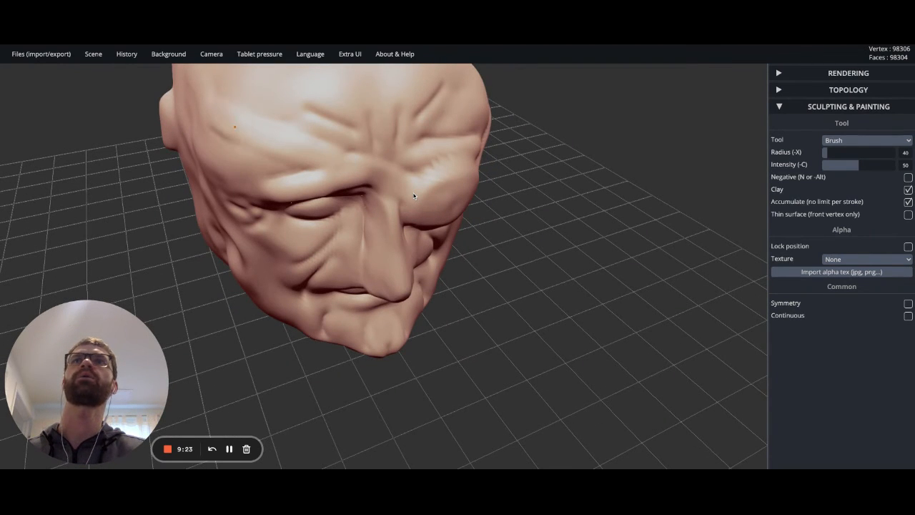
pyautogui.moveTo(293, 148)
pyautogui.mouseDown()
pyautogui.moveTo(409, 188)
pyautogui.moveTo(344, 166)
pyautogui.mouseUp()
pyautogui.moveTo(274, 144); pyautogui.dragTo(216, 114)
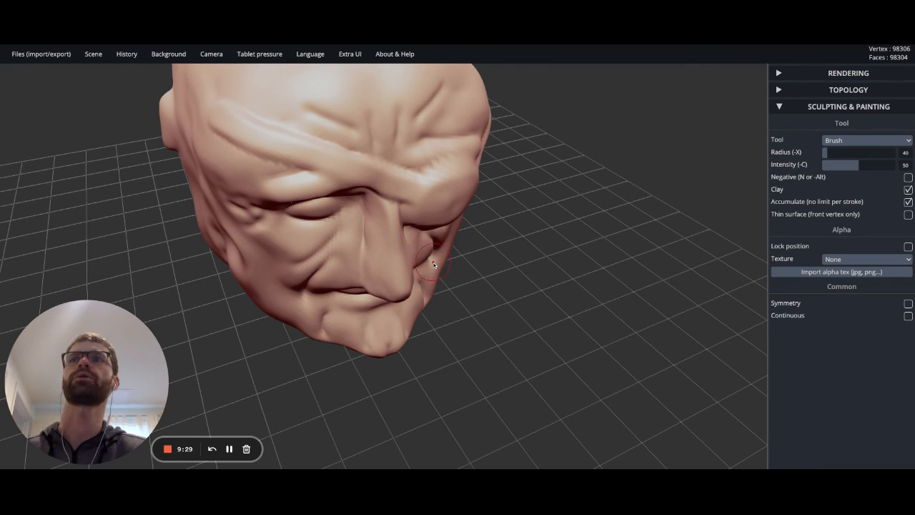
pyautogui.moveTo(433, 262); pyautogui.dragTo(489, 261, button='right')
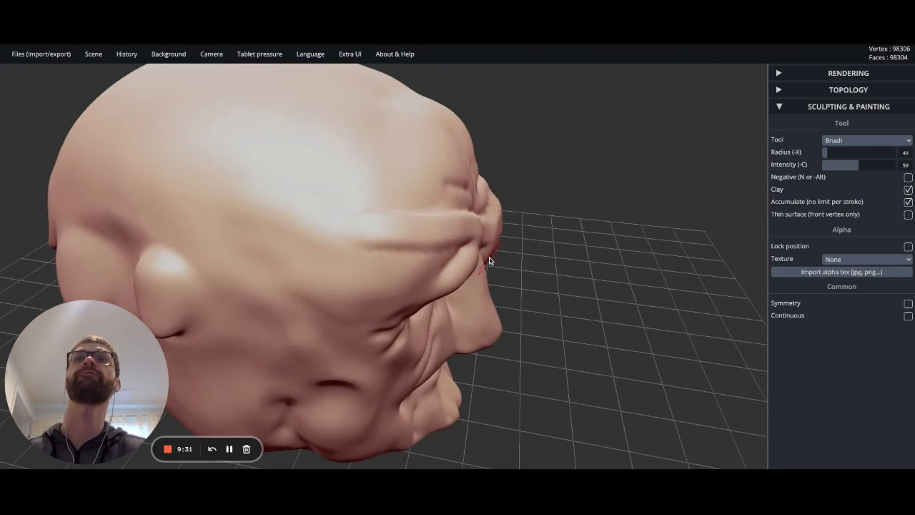
pyautogui.scroll(-5, 489, 259)
pyautogui.moveTo(371, 244)
pyautogui.mouseDown()
pyautogui.moveTo(182, 226)
pyautogui.moveTo(429, 256)
pyautogui.mouseUp()
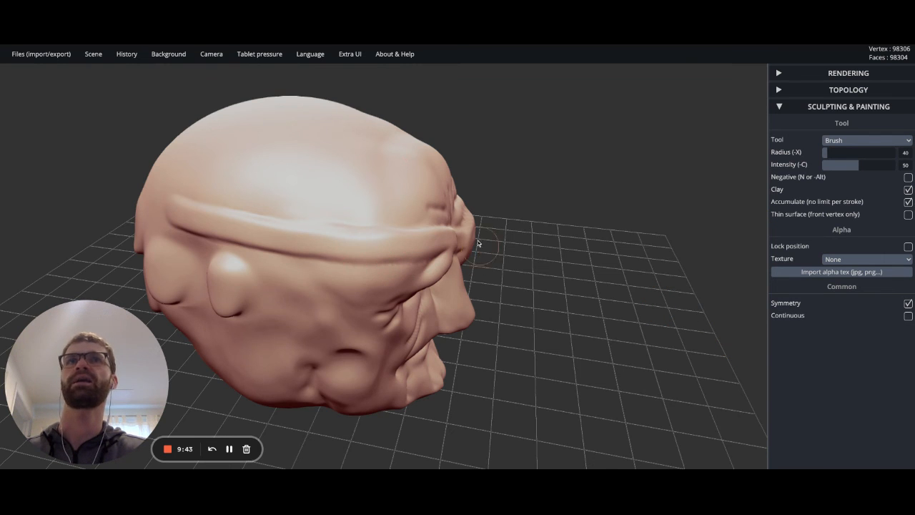
# Step: Smooth the skin folds around the eyes, cheeks and nose on the front of the face
pyautogui.moveTo(615, 267)
pyautogui.mouseDown()
pyautogui.moveTo(473, 239)
pyautogui.moveTo(393, 243)
pyautogui.mouseUp()
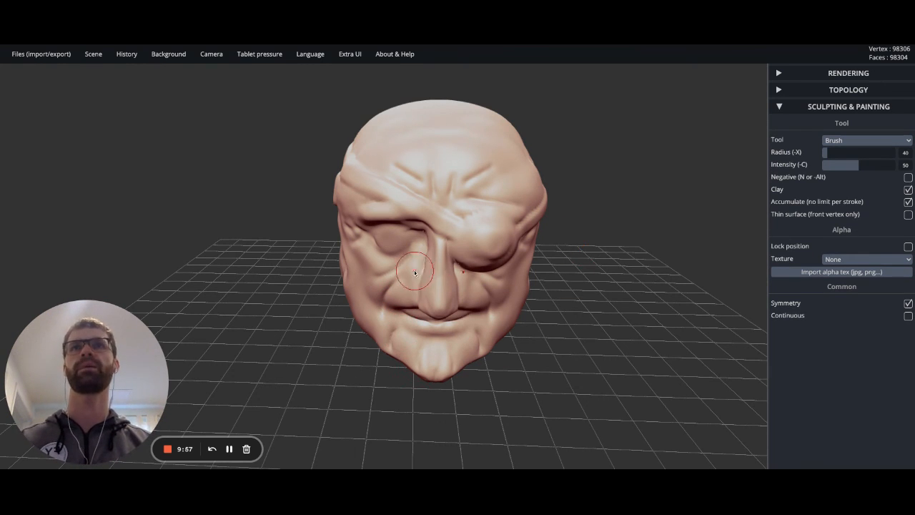
pyautogui.press('shift')
pyautogui.keyDown('shift'); pyautogui.moveTo(410, 265); pyautogui.dragTo(410, 266); pyautogui.keyUp('shift')
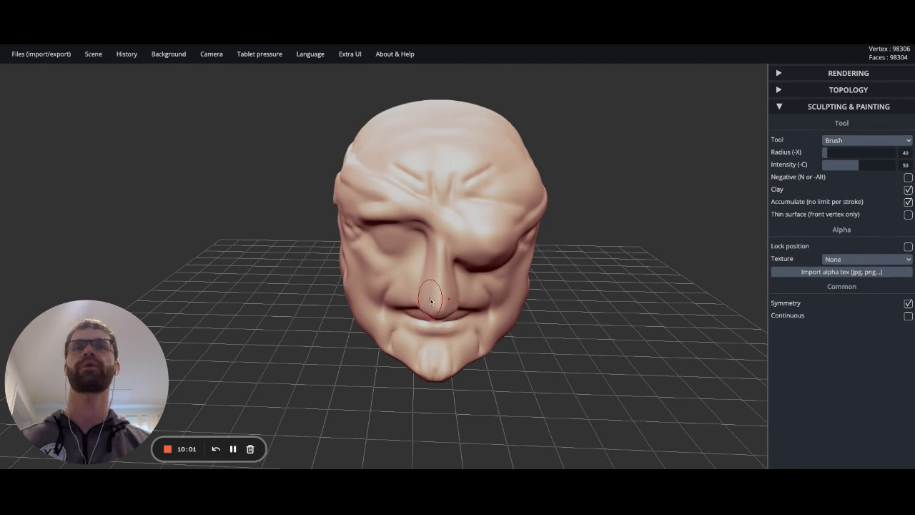